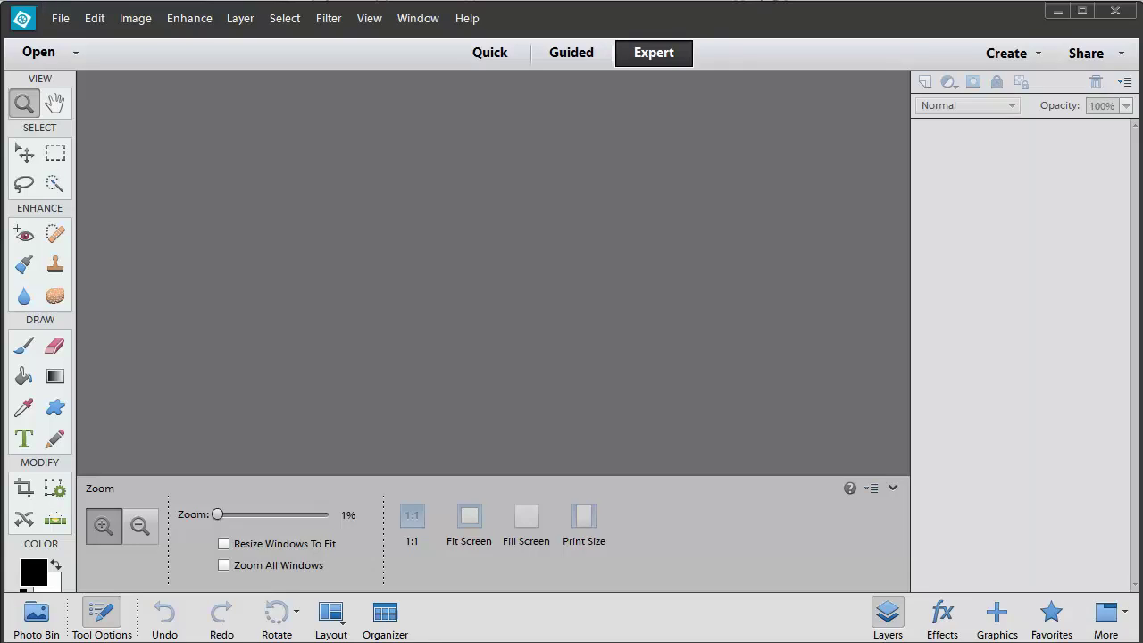
# Choose File > Open in Camera Raw and select the _MG_7162_1 seascape photo.
pyautogui.click(57, 18)
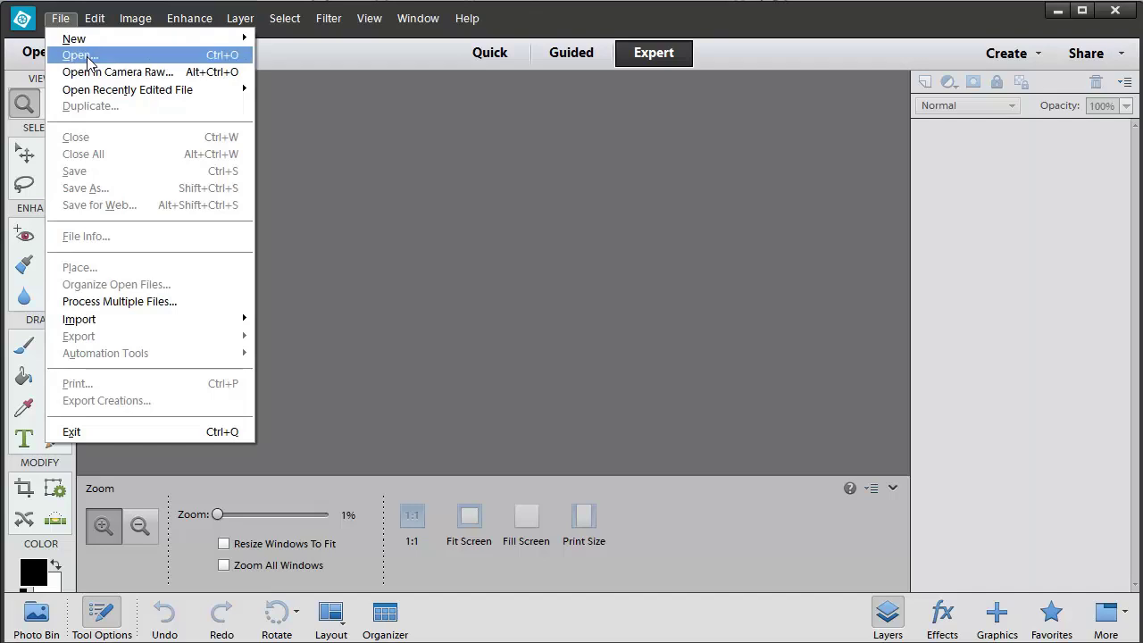
pyautogui.click(148, 76)
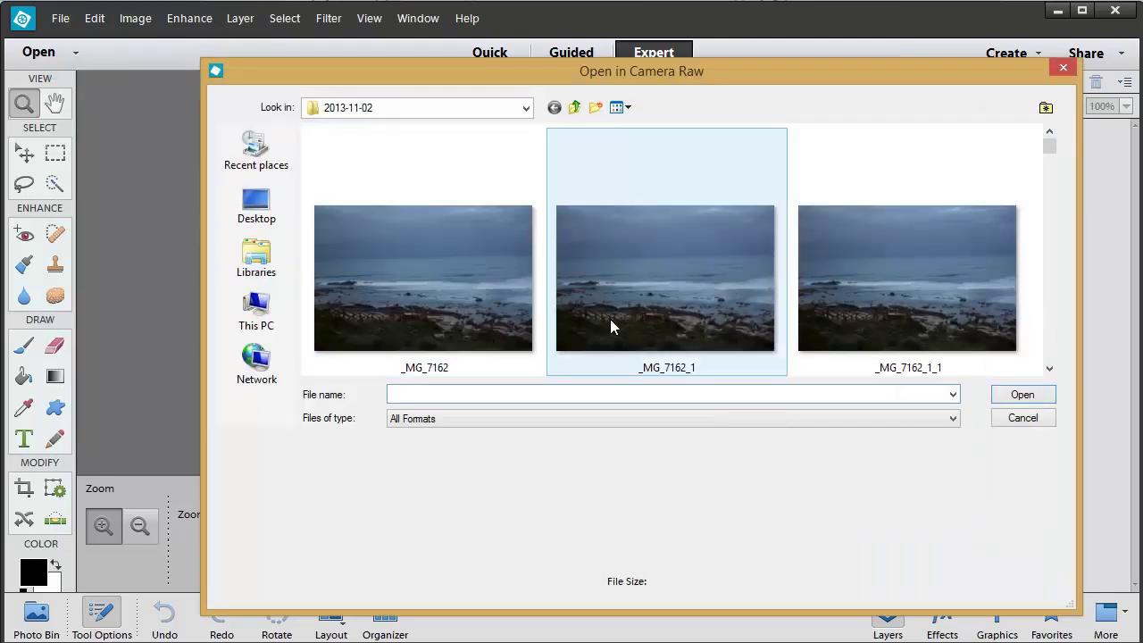
pyautogui.click(658, 283)
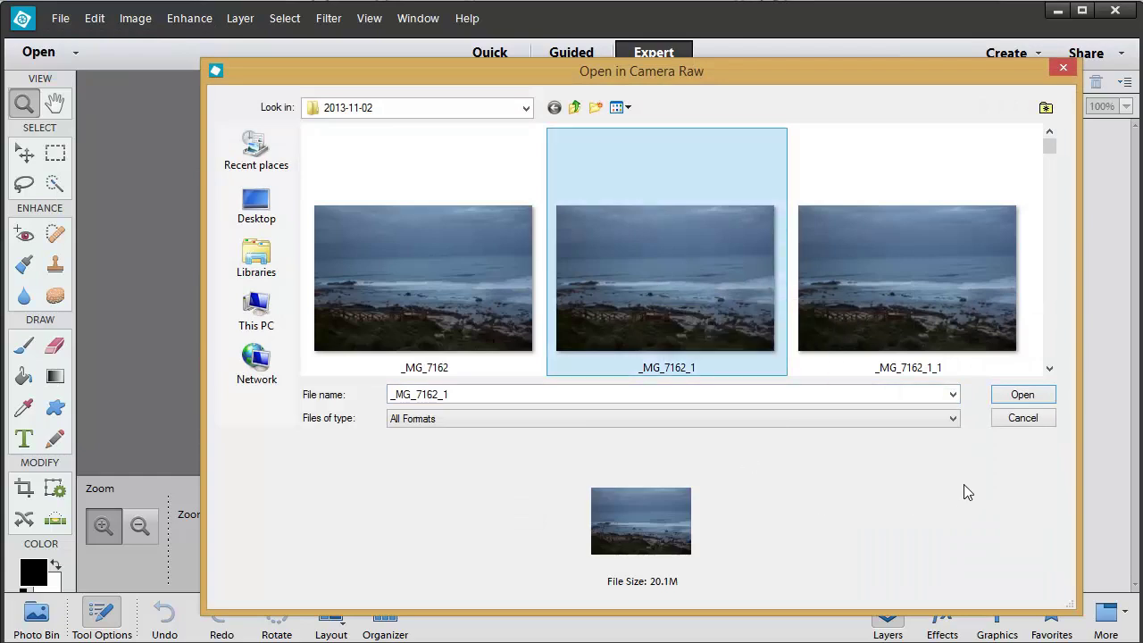
# Open _MG_7162_1 in Camera Raw and compare the Camera Standard, Portrait and Neutral profiles.
pyautogui.click(1023, 394)
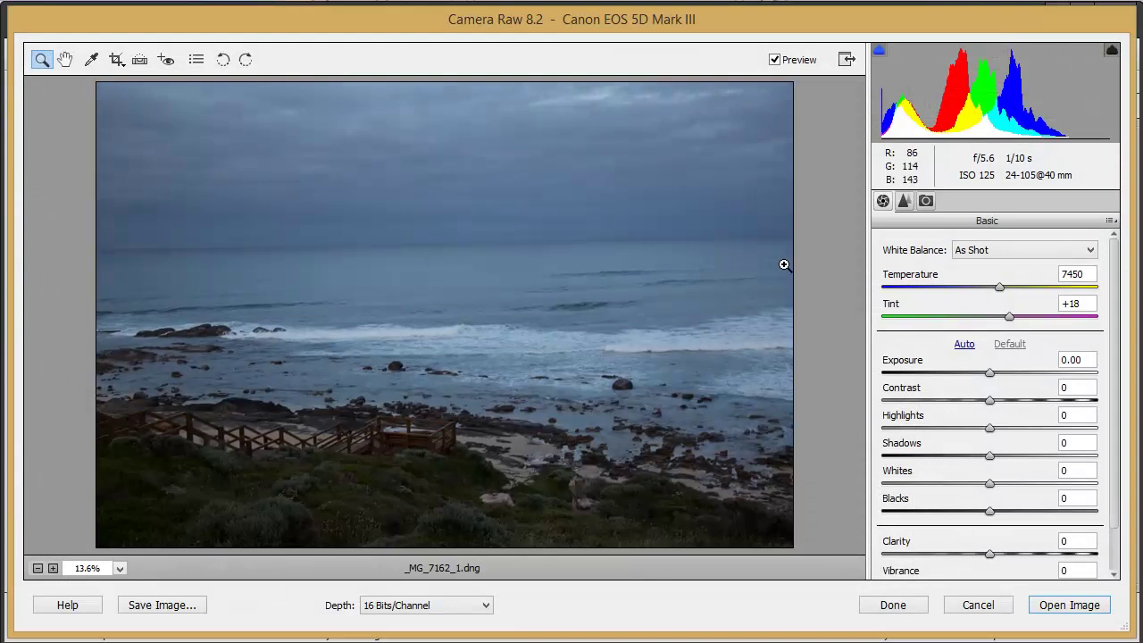
pyautogui.click(927, 201)
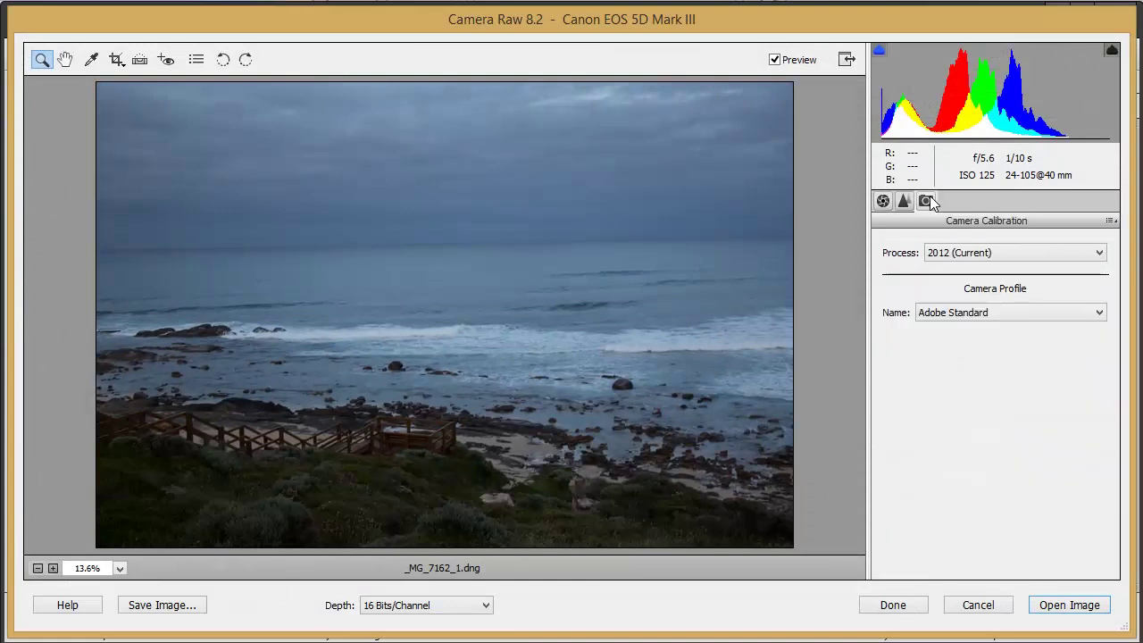
pyautogui.click(1105, 310)
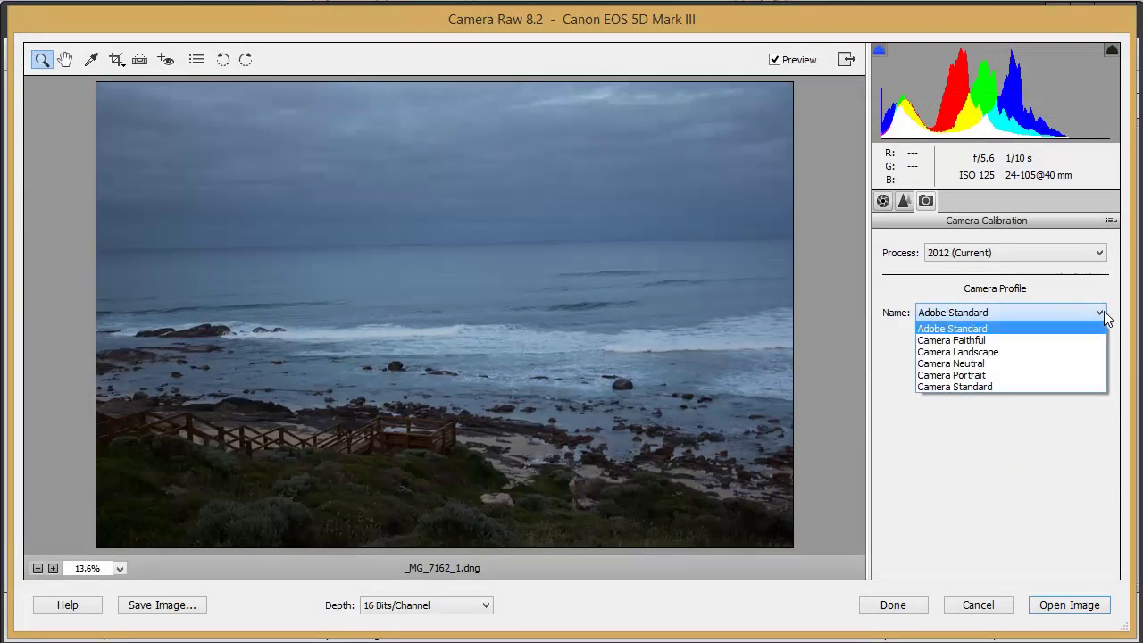
pyautogui.click(988, 387)
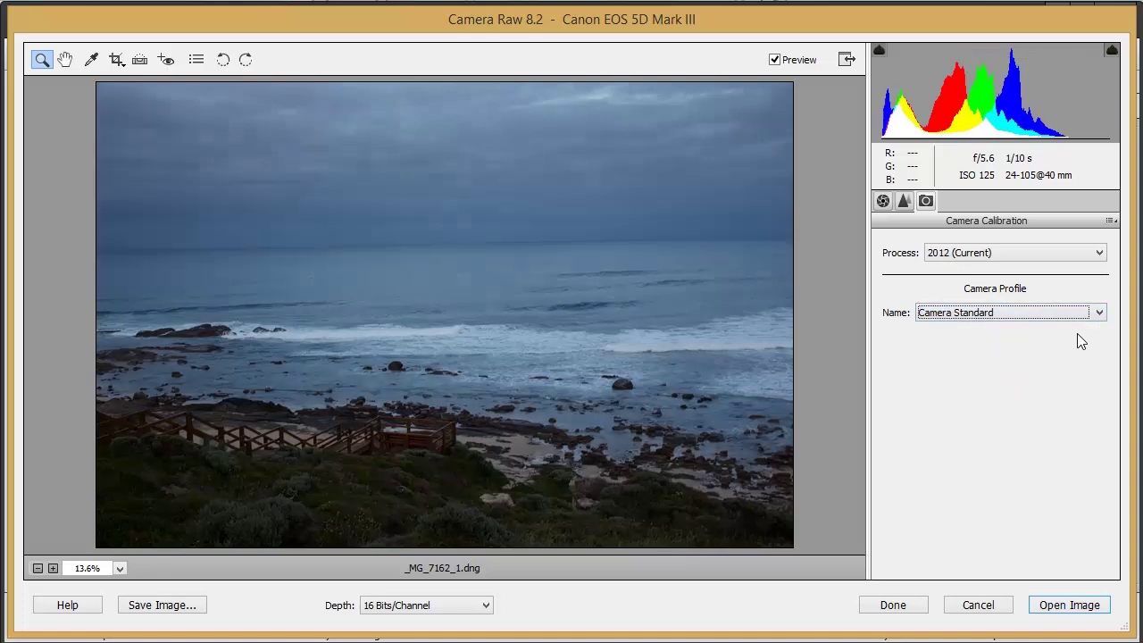
pyautogui.click(1098, 314)
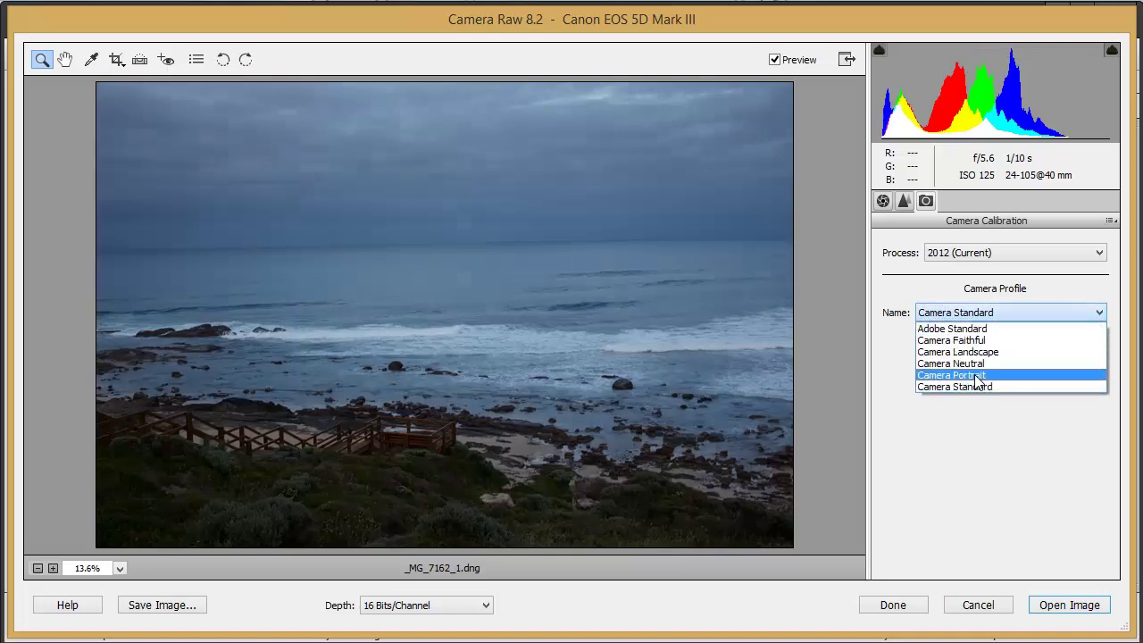
pyautogui.click(980, 375)
pyautogui.click(1099, 313)
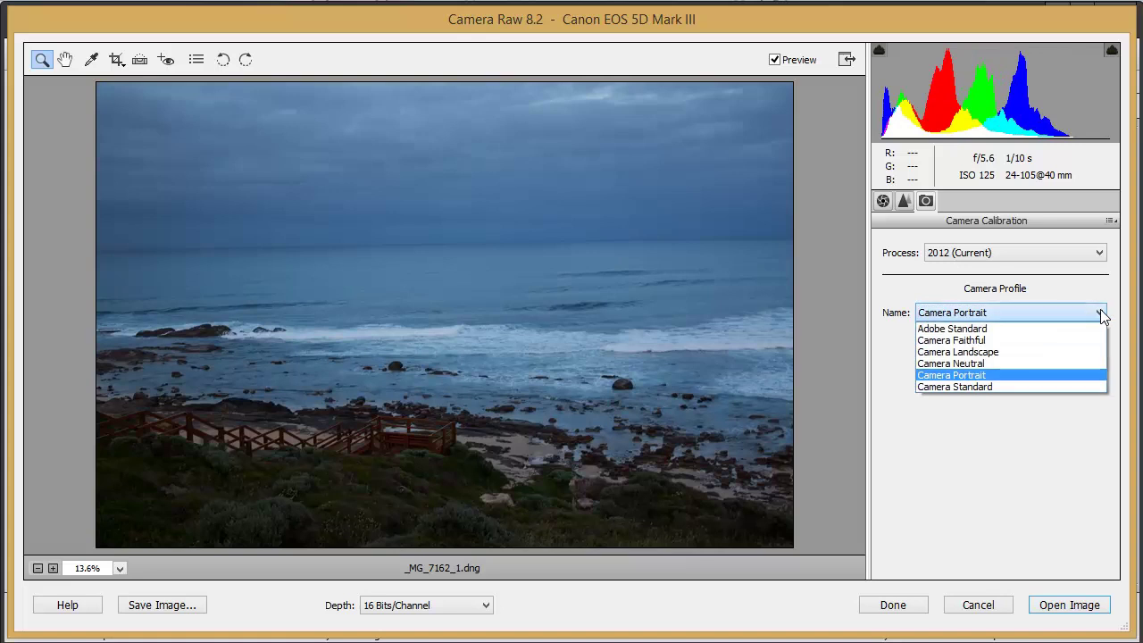
pyautogui.click(977, 364)
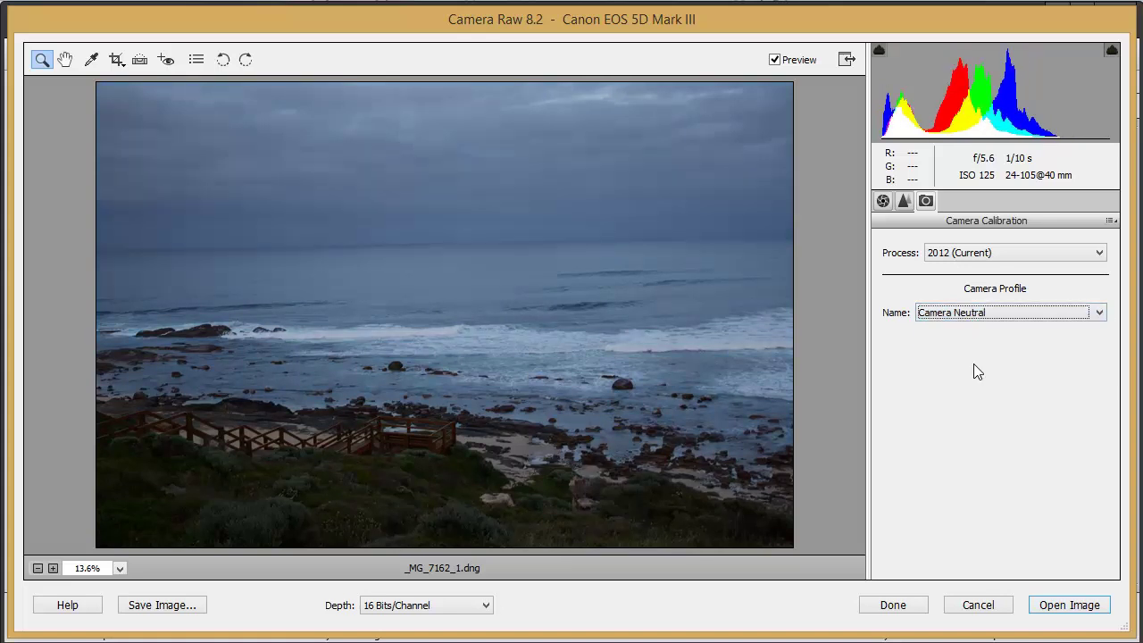
# Compare the Camera Landscape and Faithful profiles, then return to Adobe Standard and the Basic panel.
pyautogui.click(1088, 314)
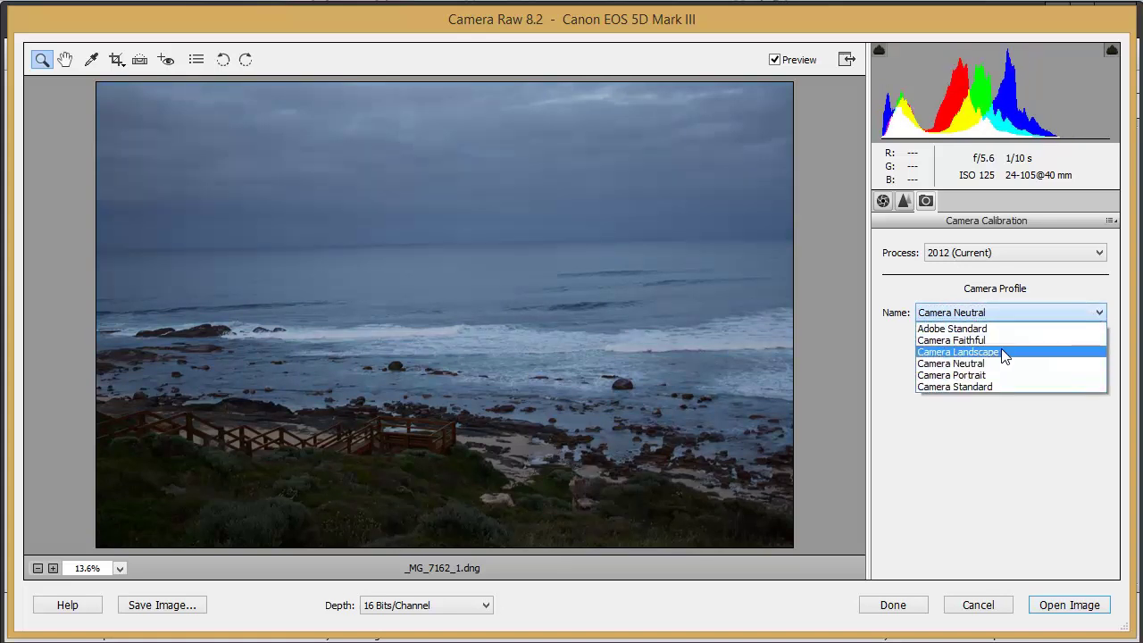
pyautogui.click(990, 353)
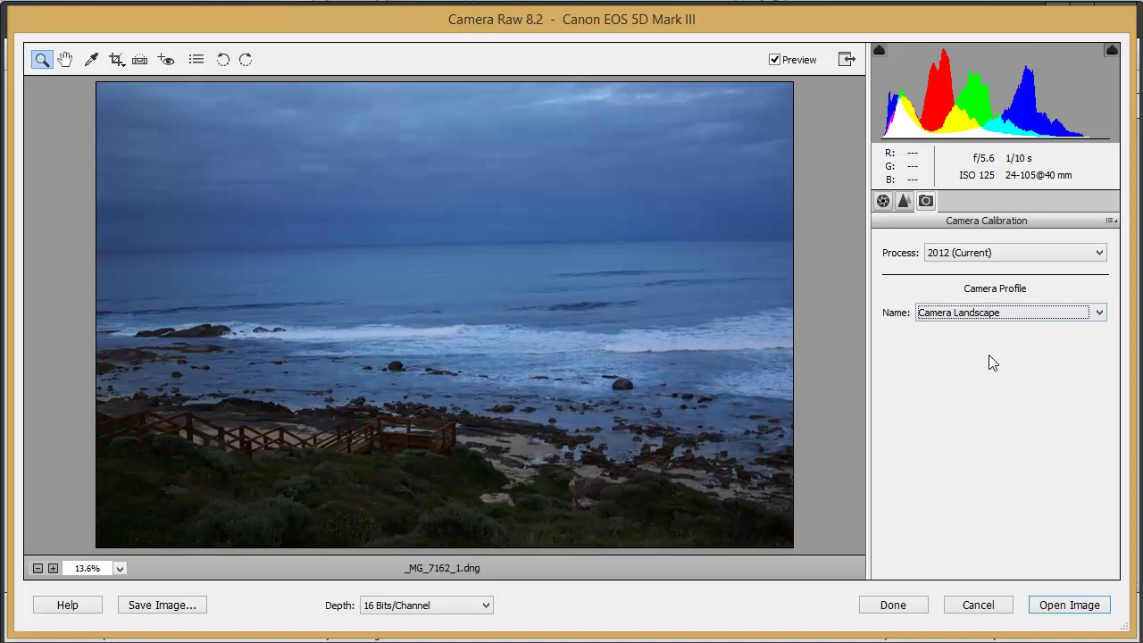
pyautogui.click(1099, 314)
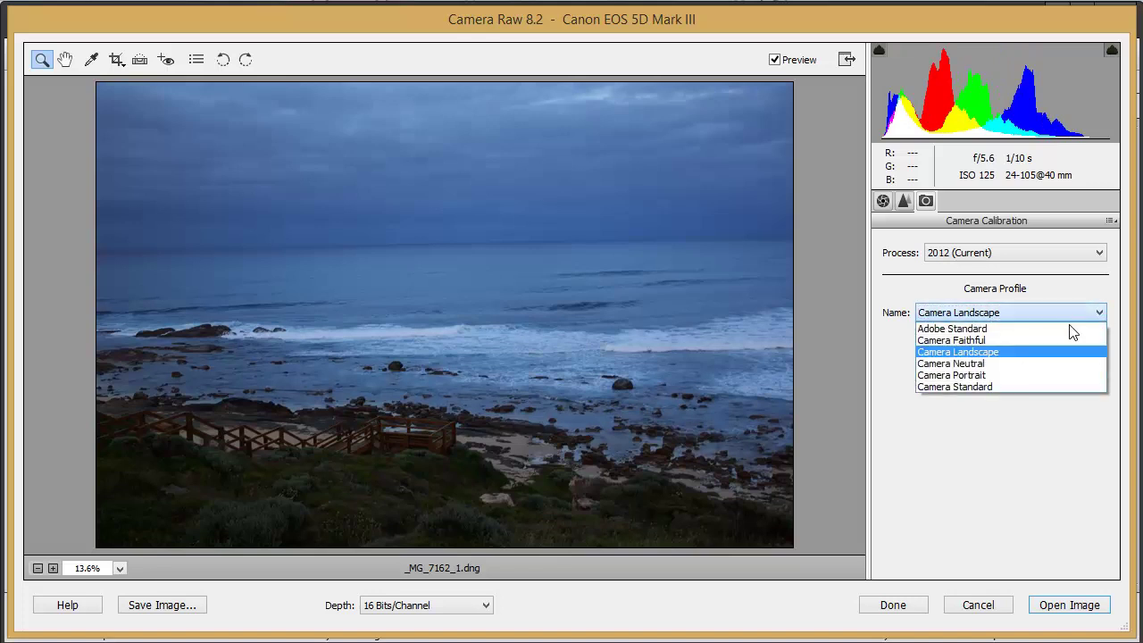
pyautogui.click(961, 343)
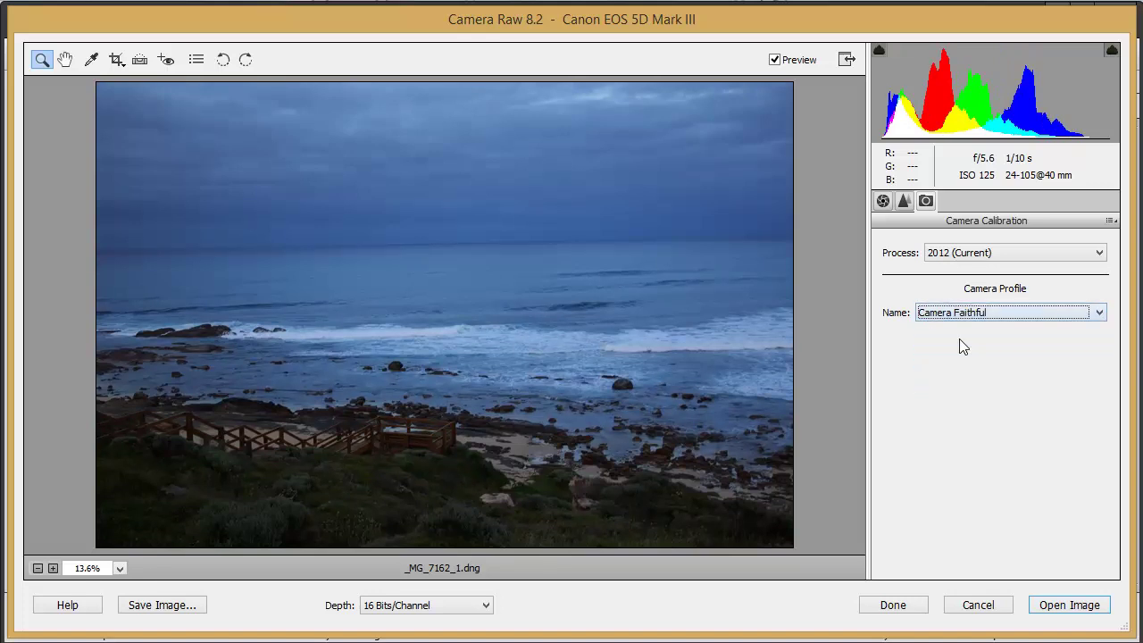
pyautogui.click(1103, 311)
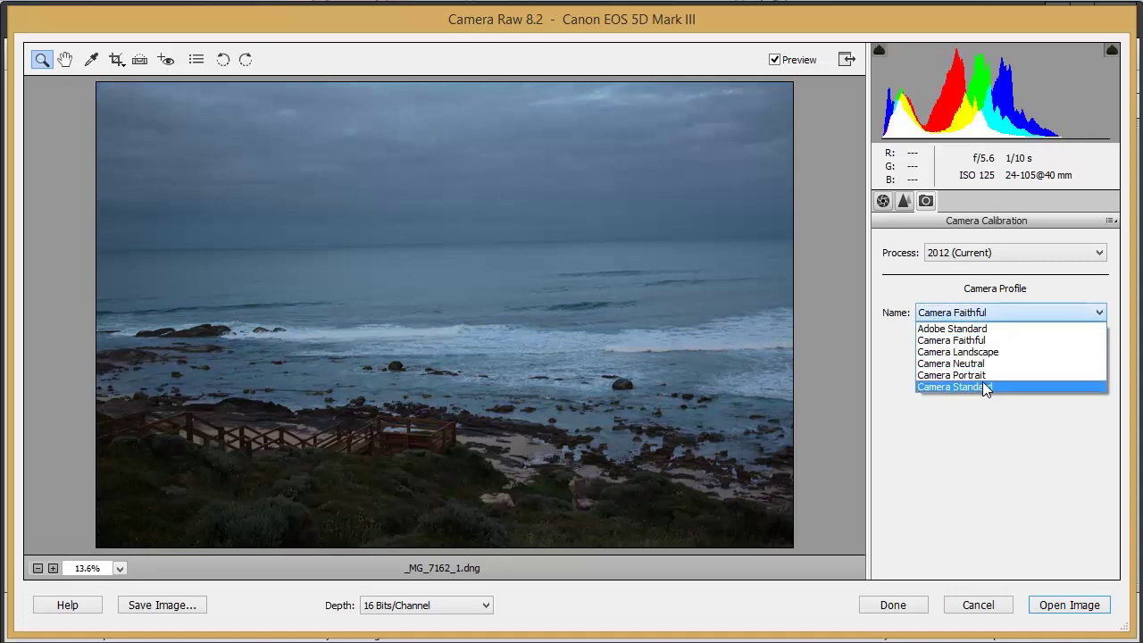
pyautogui.click(980, 328)
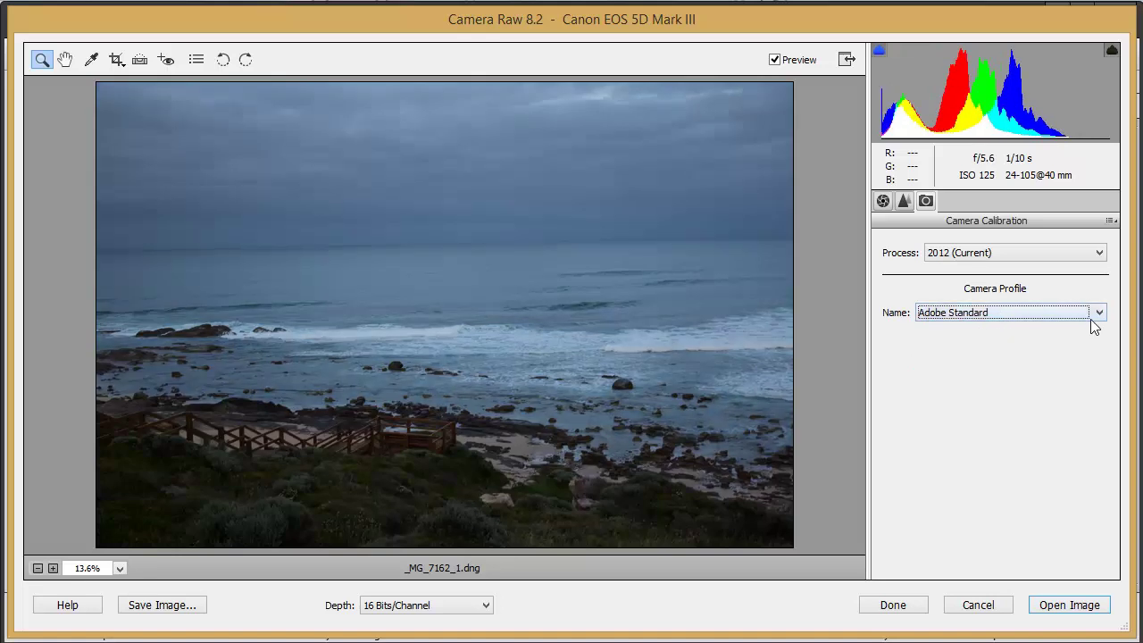
pyautogui.click(883, 202)
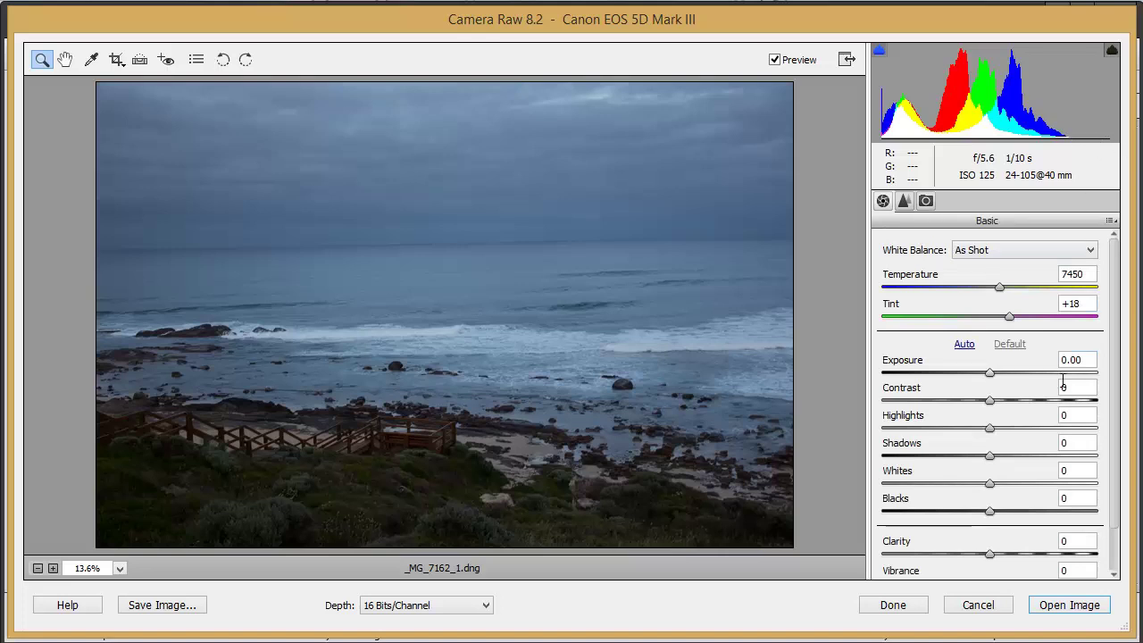
# Raise Exposure to +1.20, then raise Whites with the clipping preview shown.
pyautogui.moveTo(990, 373); pyautogui.dragTo(1017, 369)
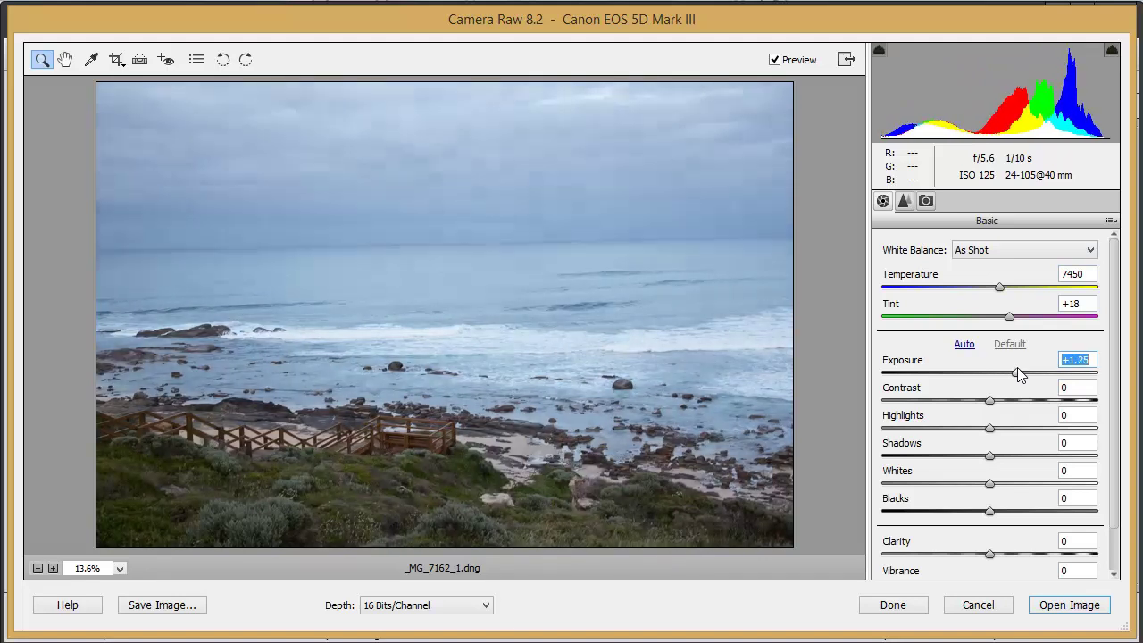
pyautogui.press('Down')
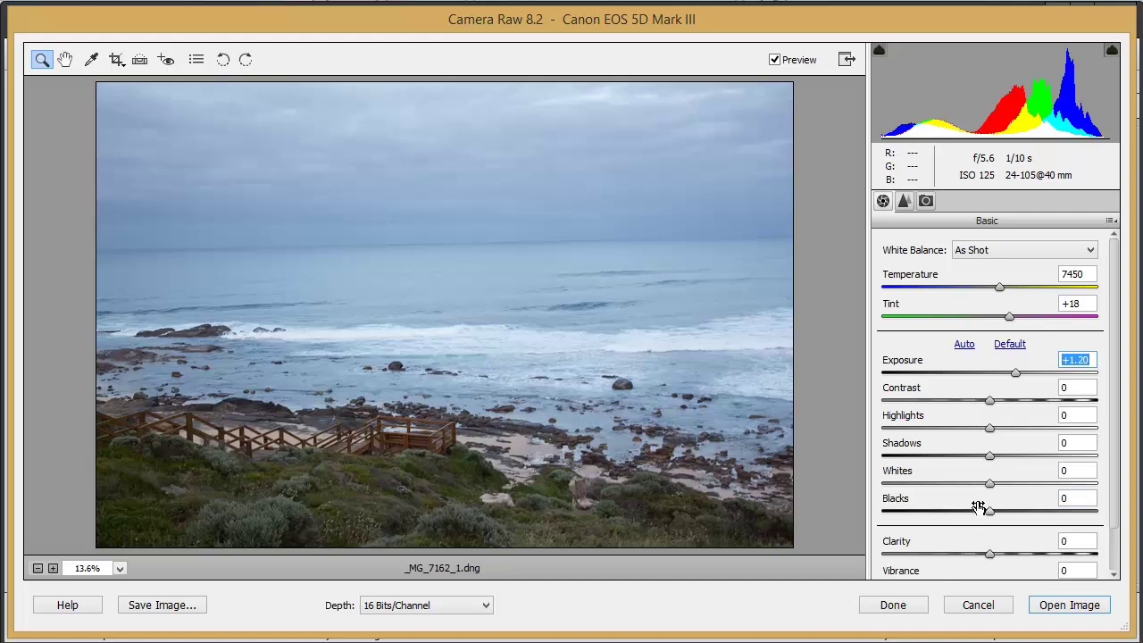
pyautogui.moveTo(989, 483)
pyautogui.mouseDown()
pyautogui.moveTo(1080, 483)
pyautogui.moveTo(934, 486)
pyautogui.moveTo(974, 486)
pyautogui.mouseUp()
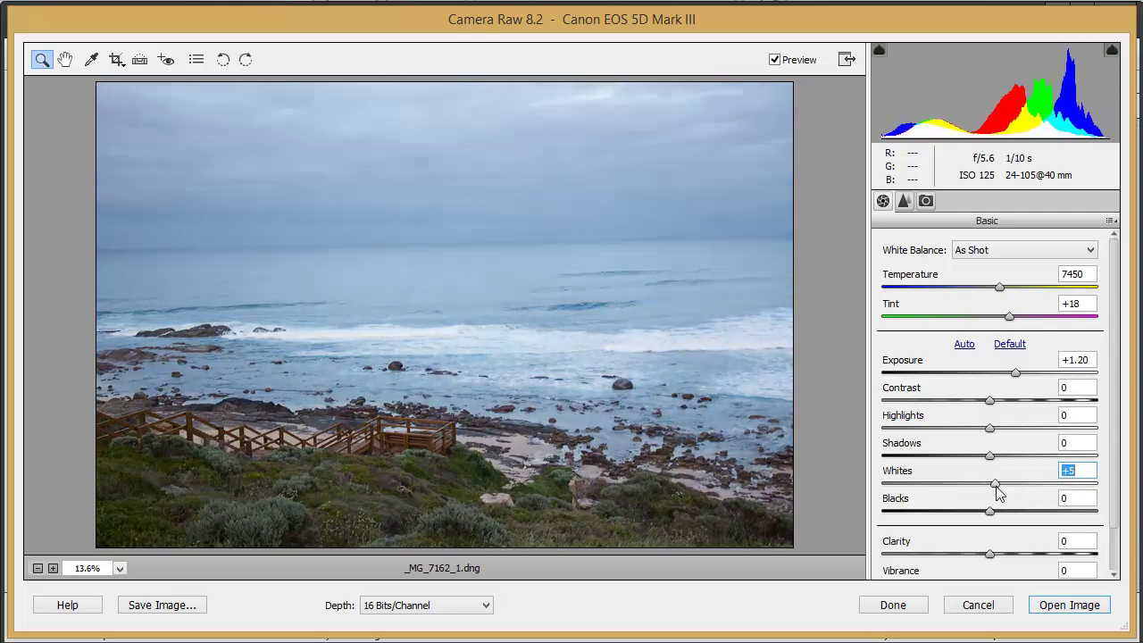
pyautogui.doubleClick(994, 491)
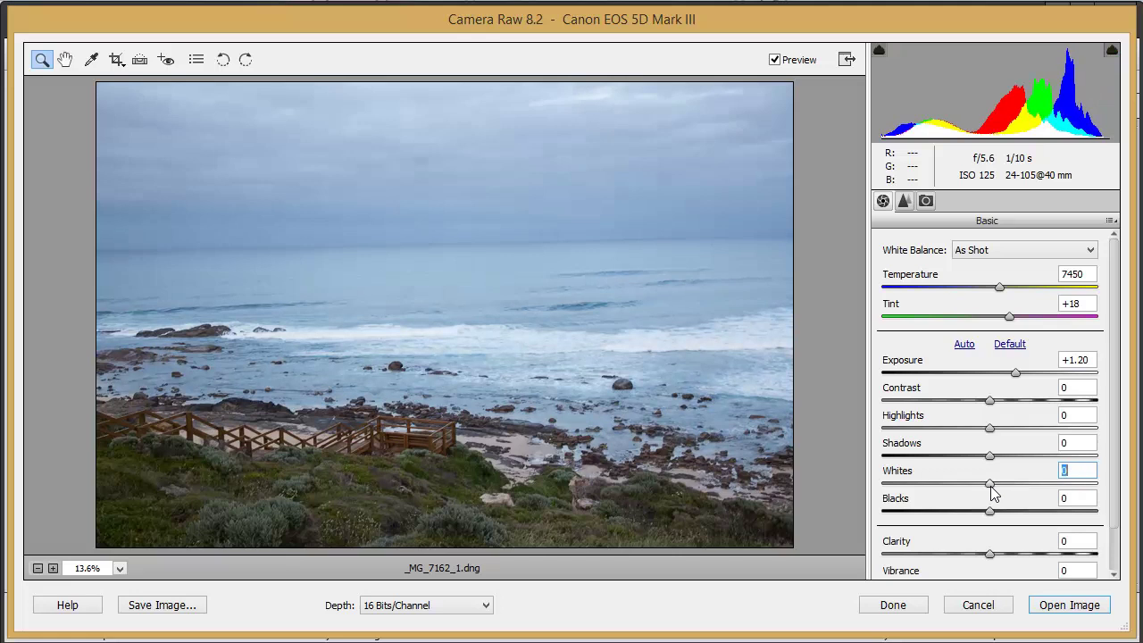
pyautogui.keyDown('alt'); pyautogui.click(994, 490); pyautogui.keyUp('alt')
pyautogui.moveTo(994, 490); pyautogui.dragTo(1019, 482)
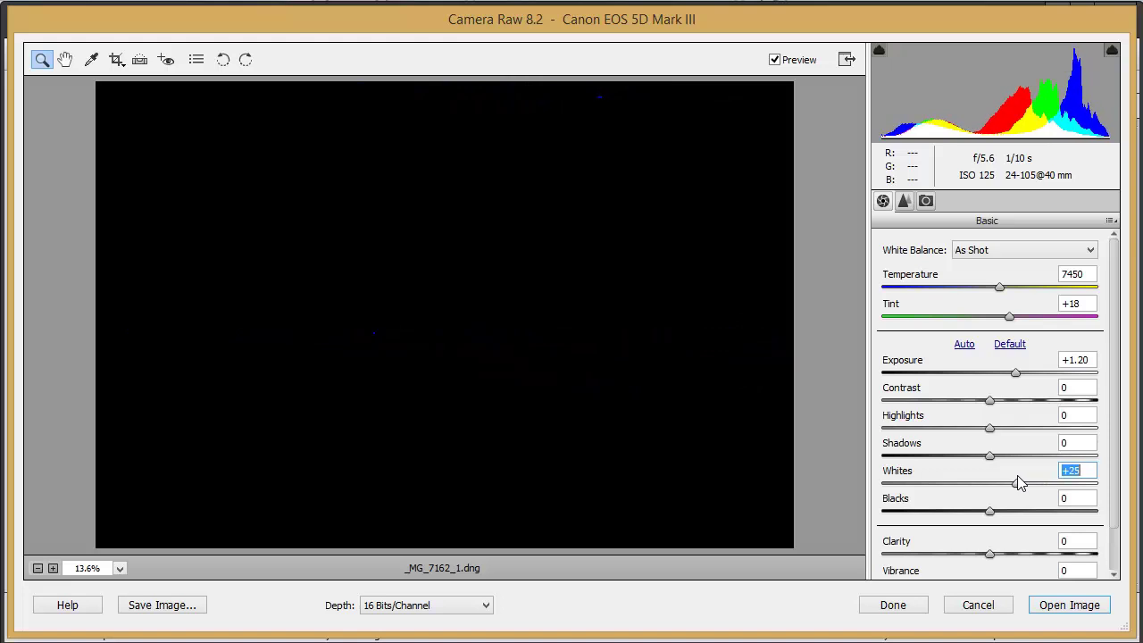
# Set Whites to +25 and Blacks to -34 while watching for clipping.
pyautogui.moveTo(1019, 482); pyautogui.dragTo(954, 518)
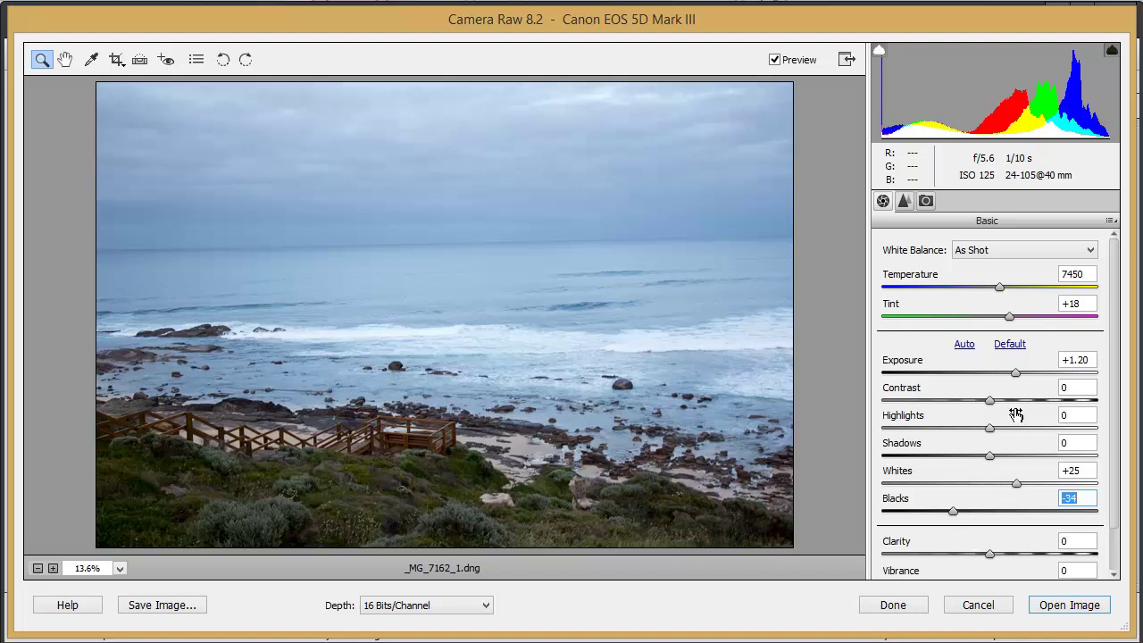
# Raise Clarity to +29, set Highlights to -24 and lift Shadows to +55.
pyautogui.click(988, 552)
pyautogui.moveTo(989, 551); pyautogui.dragTo(1023, 557)
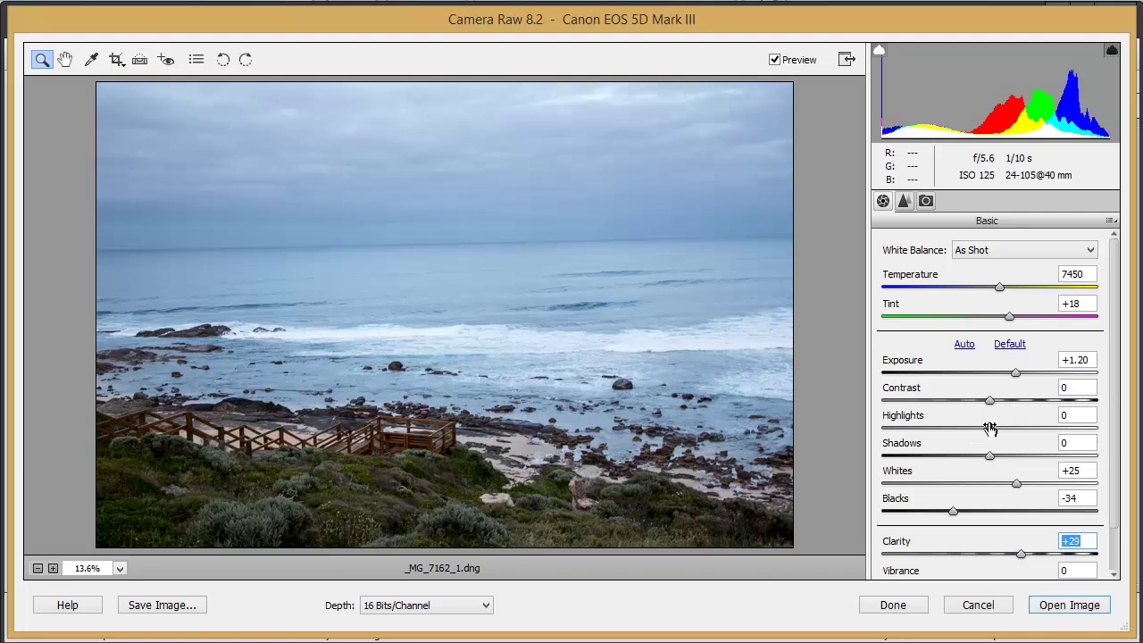
pyautogui.moveTo(993, 432); pyautogui.dragTo(969, 434)
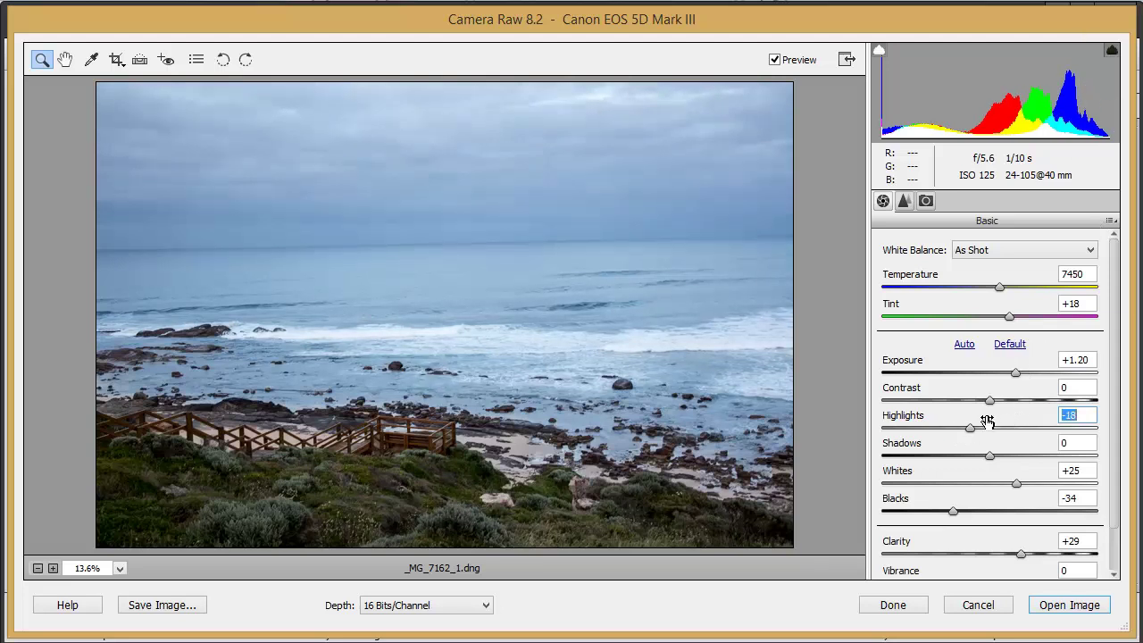
pyautogui.moveTo(972, 429); pyautogui.dragTo(967, 431)
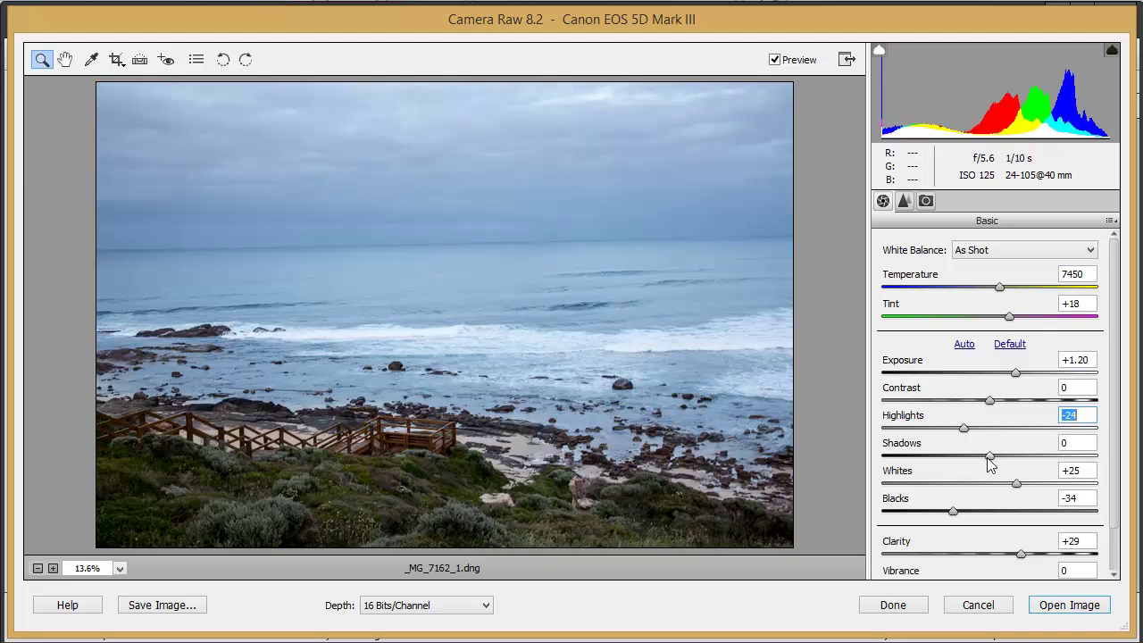
pyautogui.moveTo(990, 457); pyautogui.dragTo(1050, 459)
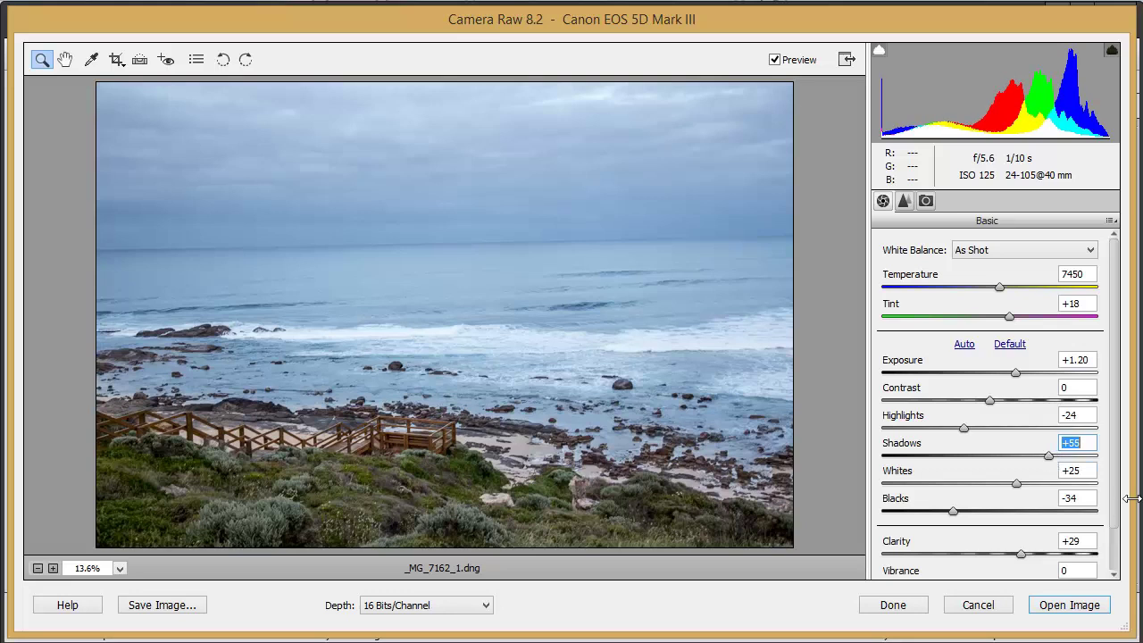
# Raise Vibrance to +48 and Saturation to +30 in the Basic panel.
pyautogui.moveTo(1116, 364); pyautogui.dragTo(1115, 408)
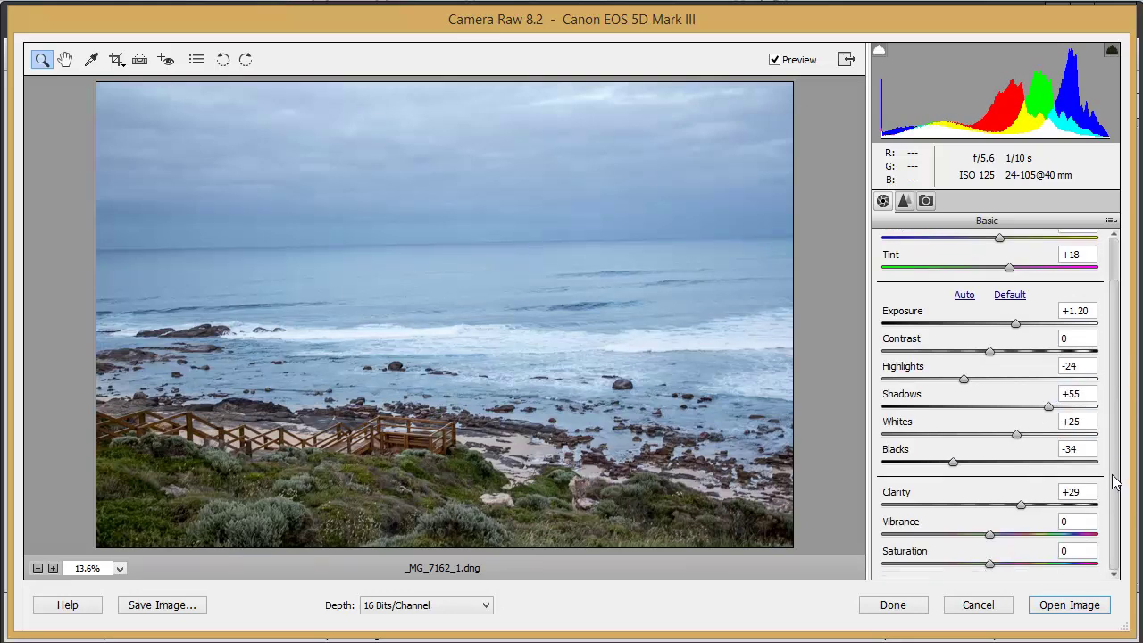
pyautogui.moveTo(990, 536); pyautogui.dragTo(1038, 536)
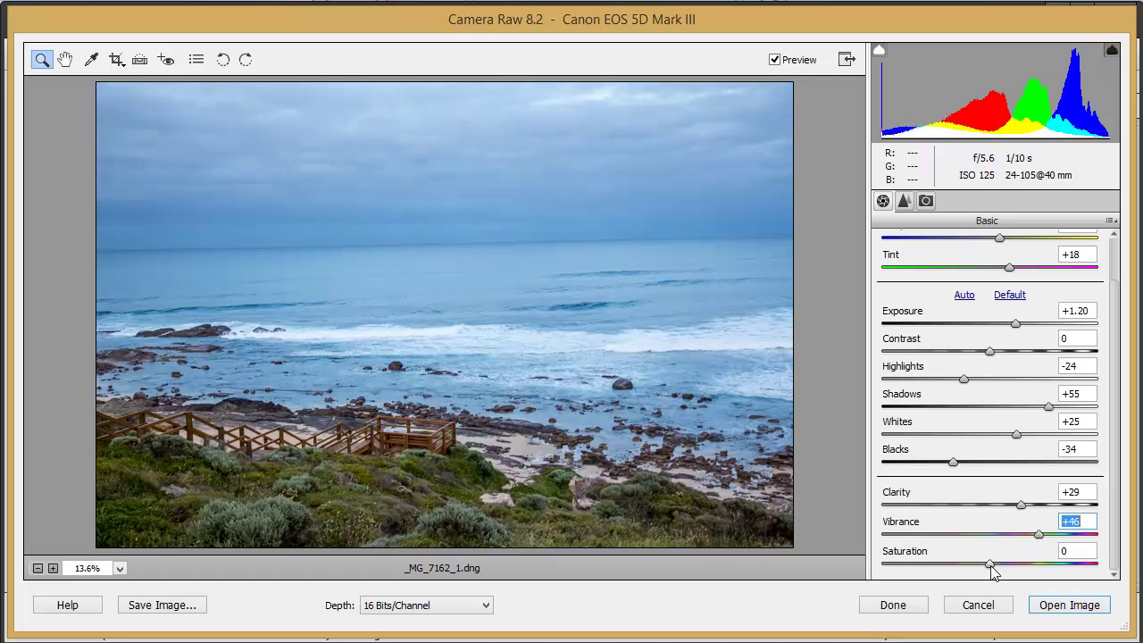
pyautogui.moveTo(987, 561); pyautogui.dragTo(1043, 537)
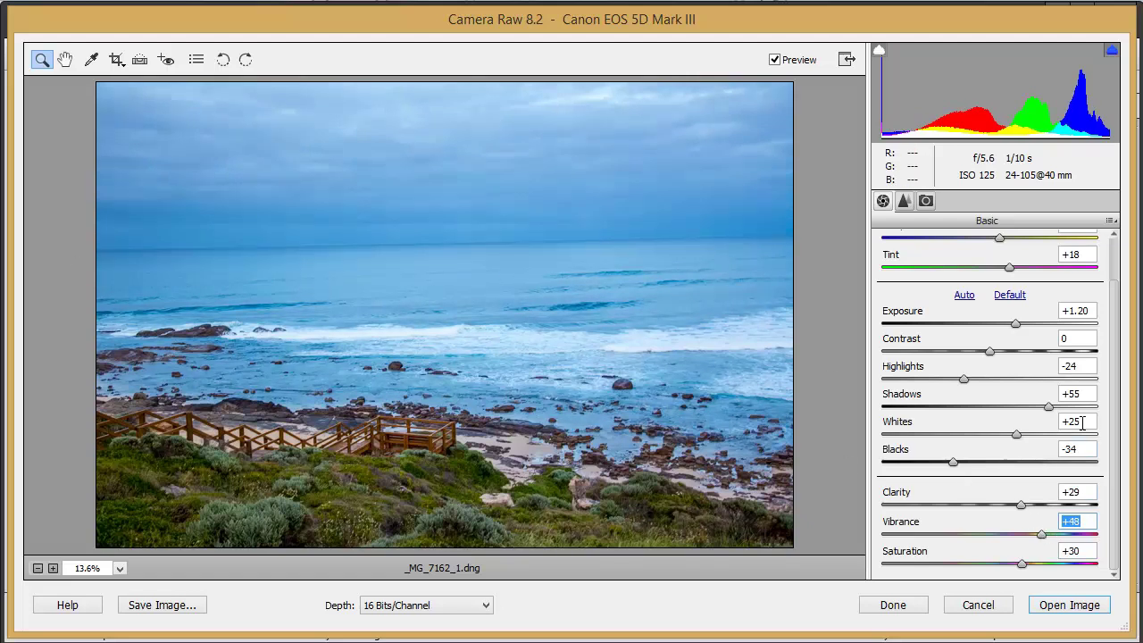
pyautogui.moveTo(1116, 397); pyautogui.dragTo(1122, 347)
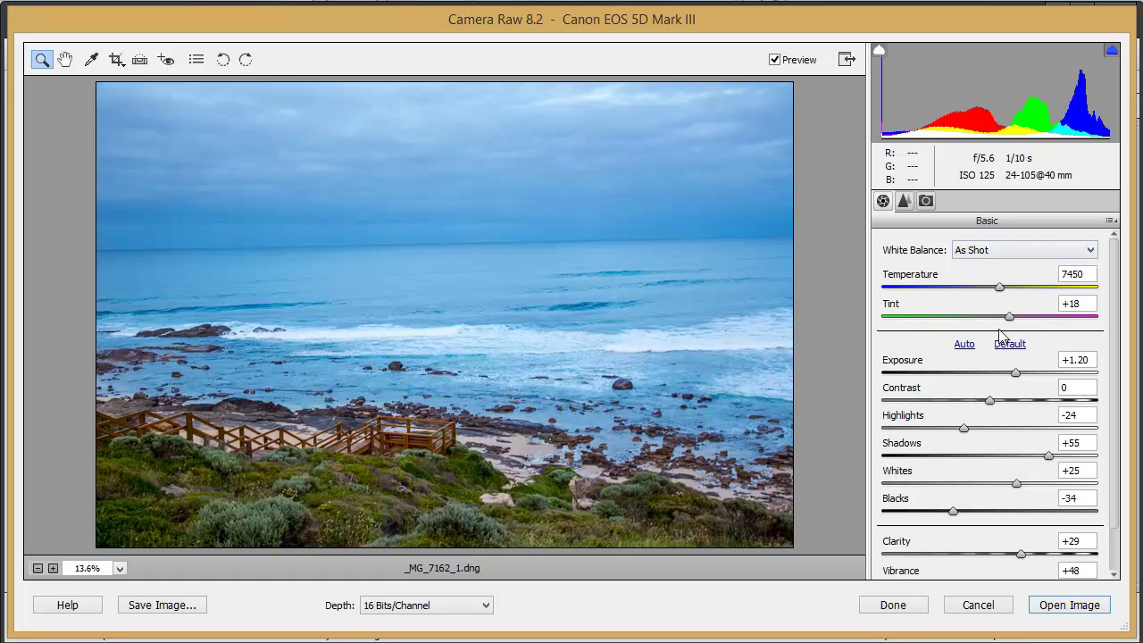
# Try the Daylight, Cloudy, Auto, Shade and Tungsten white balance presets, ending on Tungsten.
pyautogui.click(1091, 253)
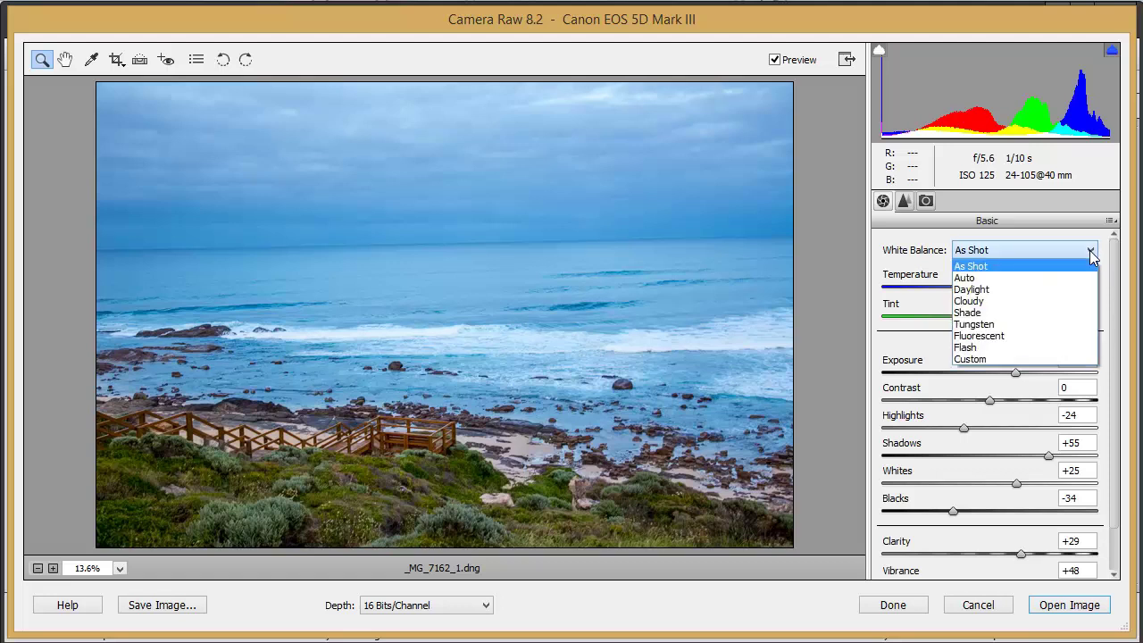
pyautogui.click(973, 289)
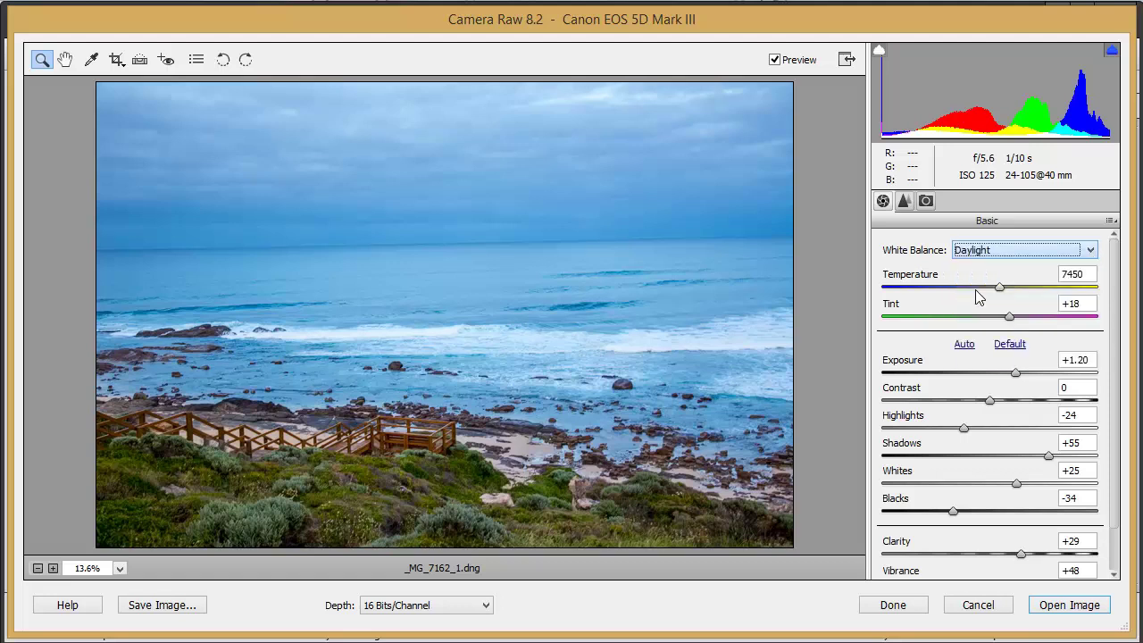
pyautogui.click(1090, 253)
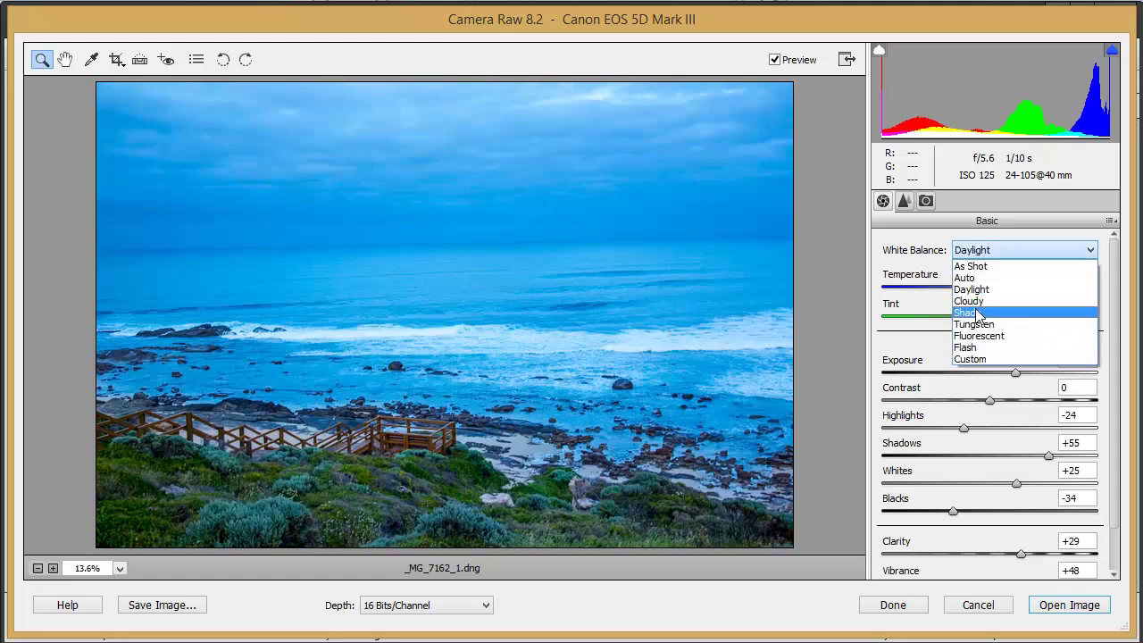
pyautogui.click(1015, 302)
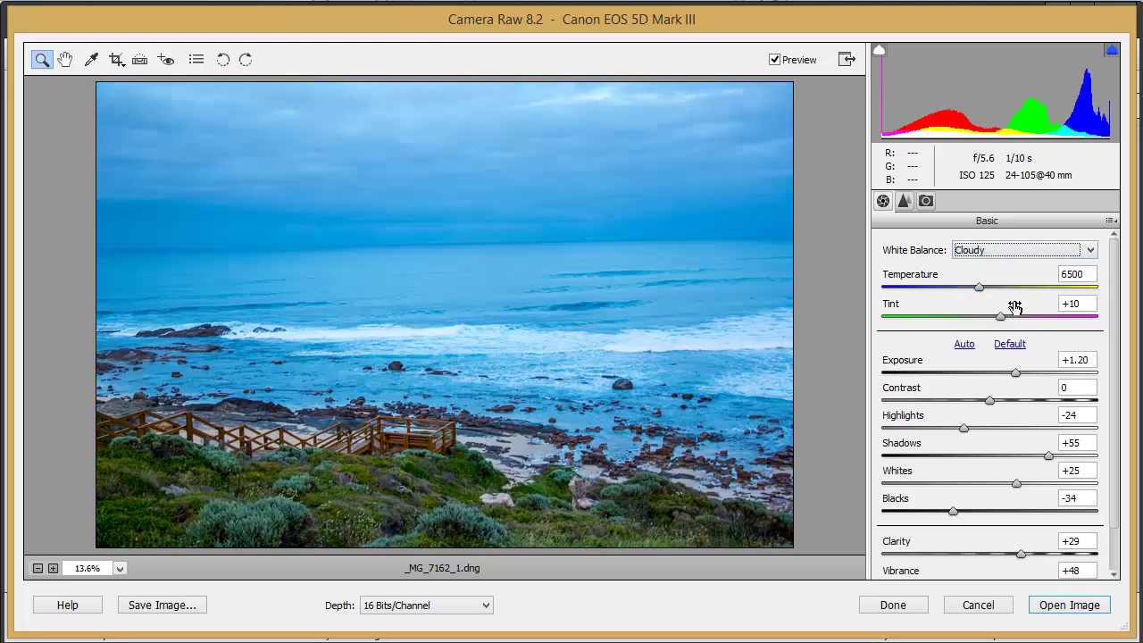
pyautogui.click(1091, 250)
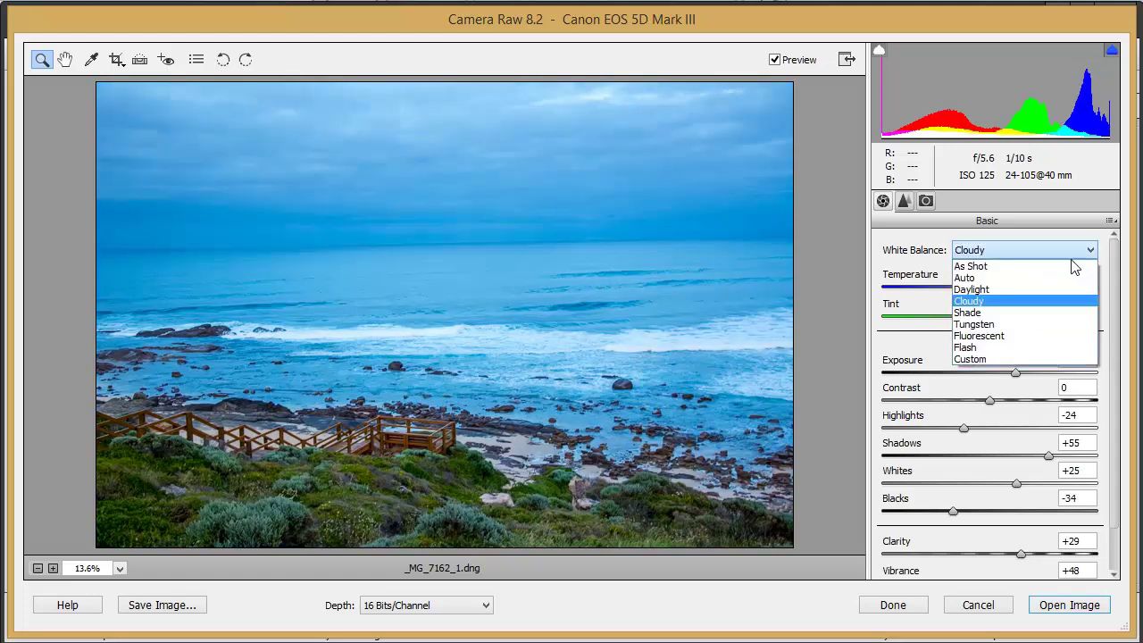
pyautogui.click(972, 279)
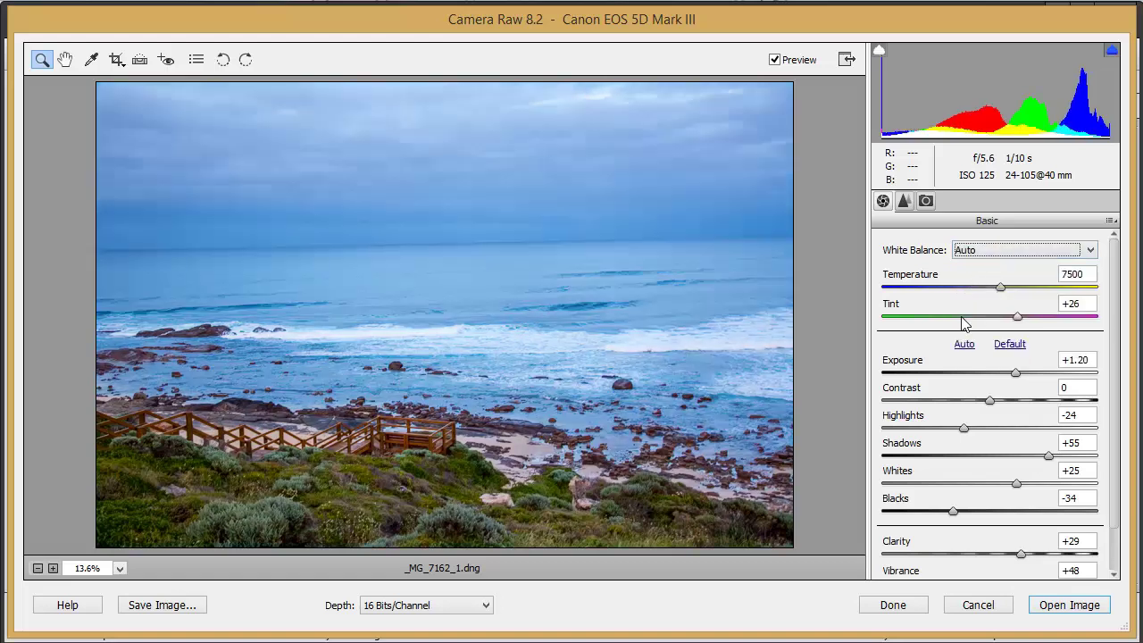
pyautogui.click(1093, 254)
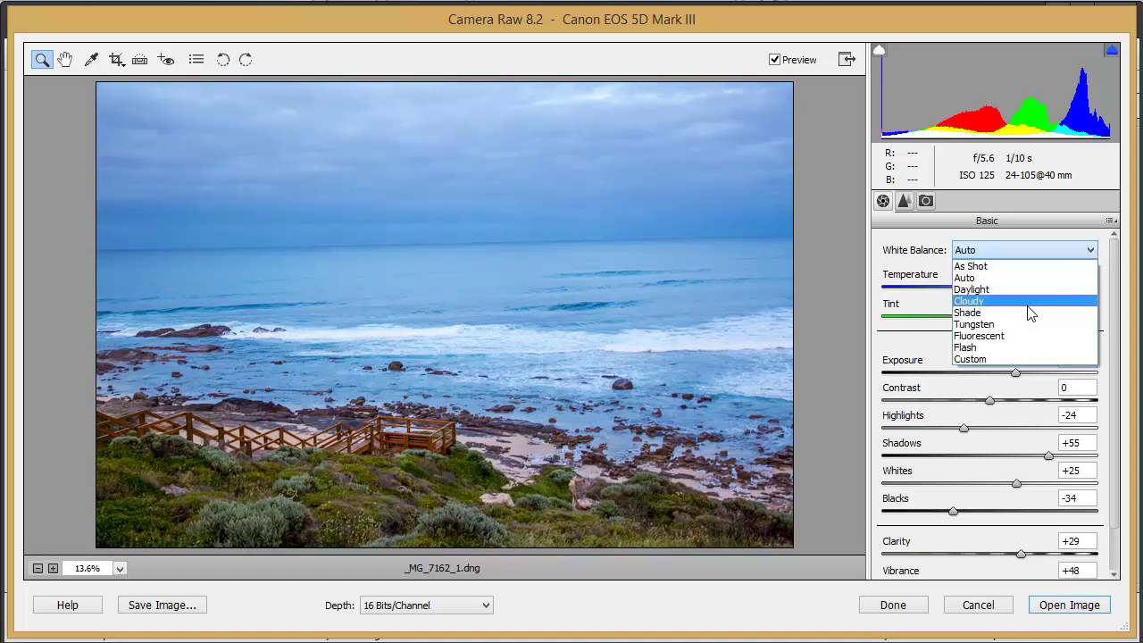
pyautogui.click(982, 315)
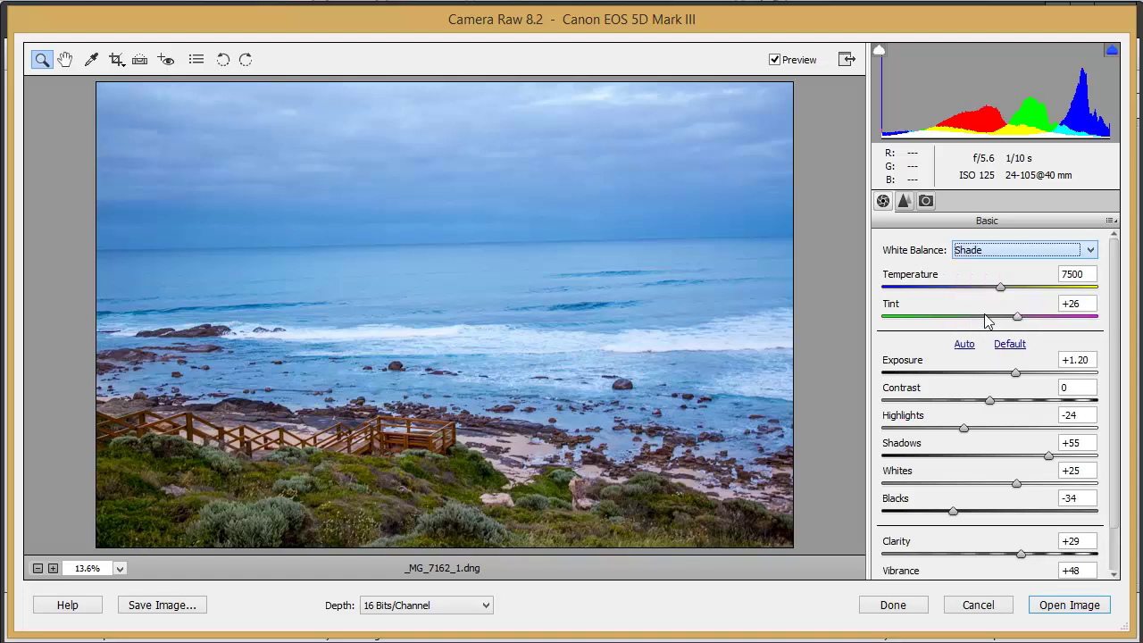
pyautogui.click(1093, 254)
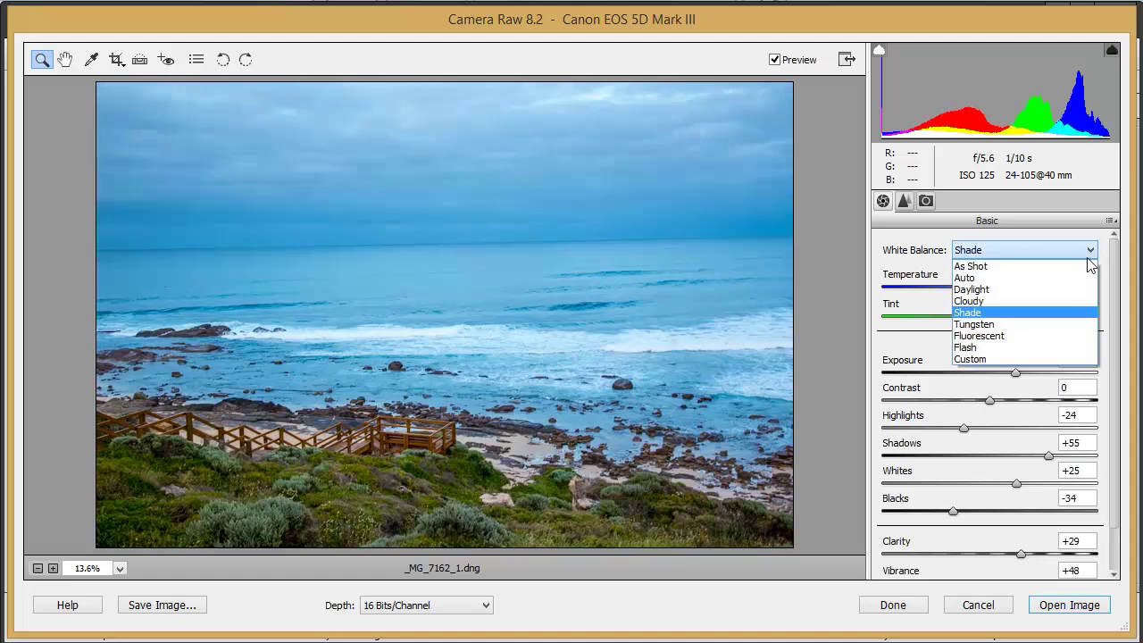
pyautogui.click(990, 327)
pyautogui.click(1090, 252)
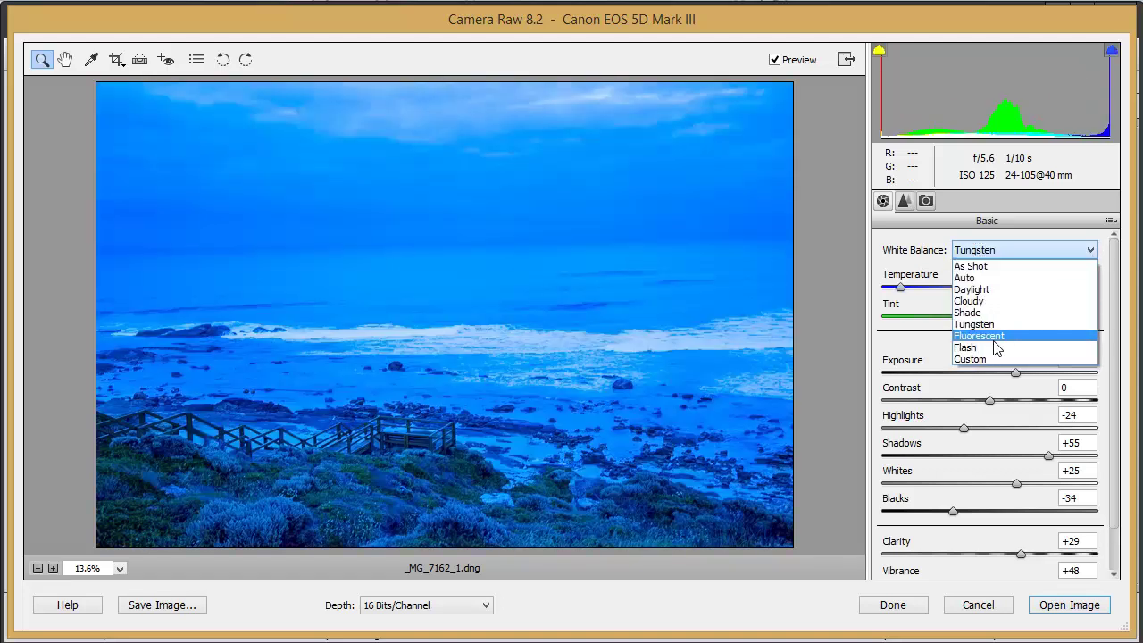
# Reset to As Shot, sample neutral sky and sea, then tune to Temperature 12750, Tint +21.
pyautogui.click(973, 266)
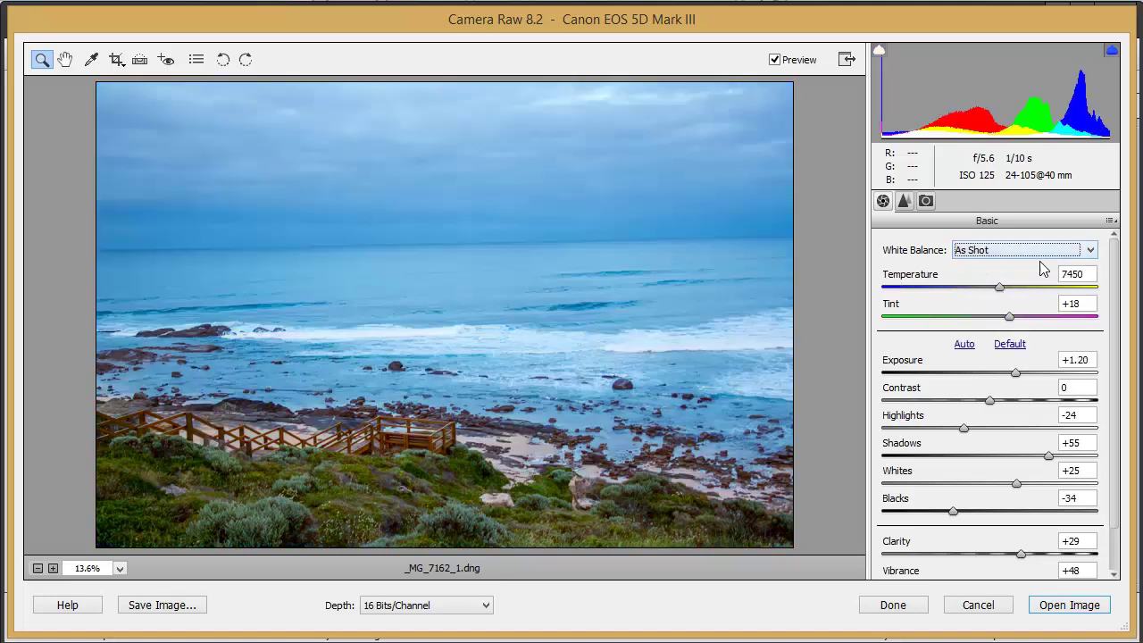
pyautogui.click(91, 59)
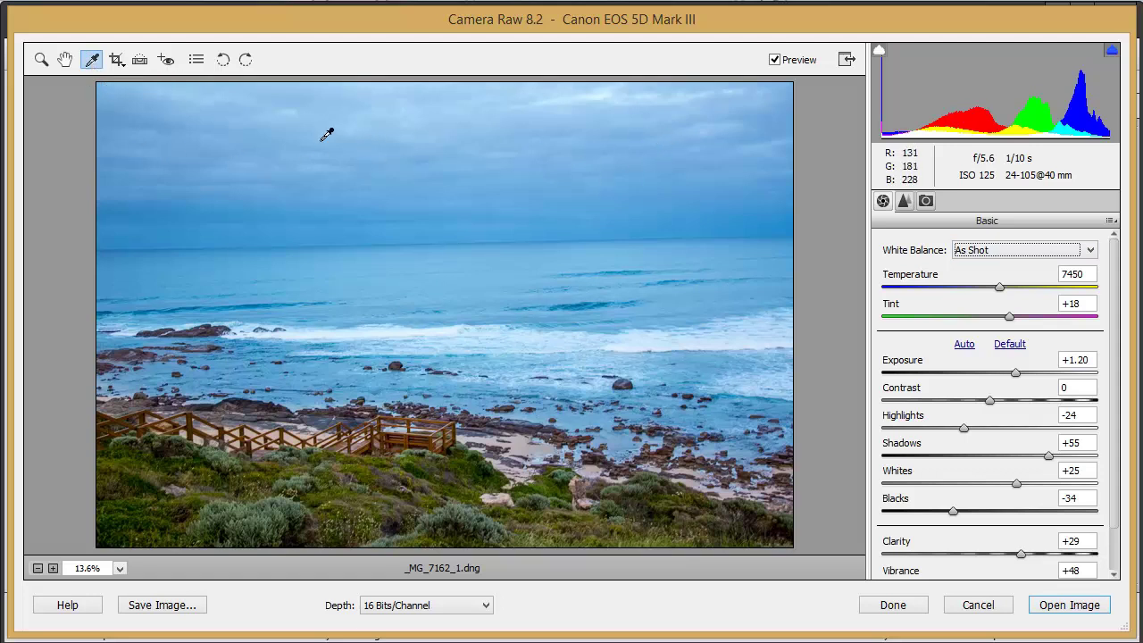
pyautogui.click(188, 143)
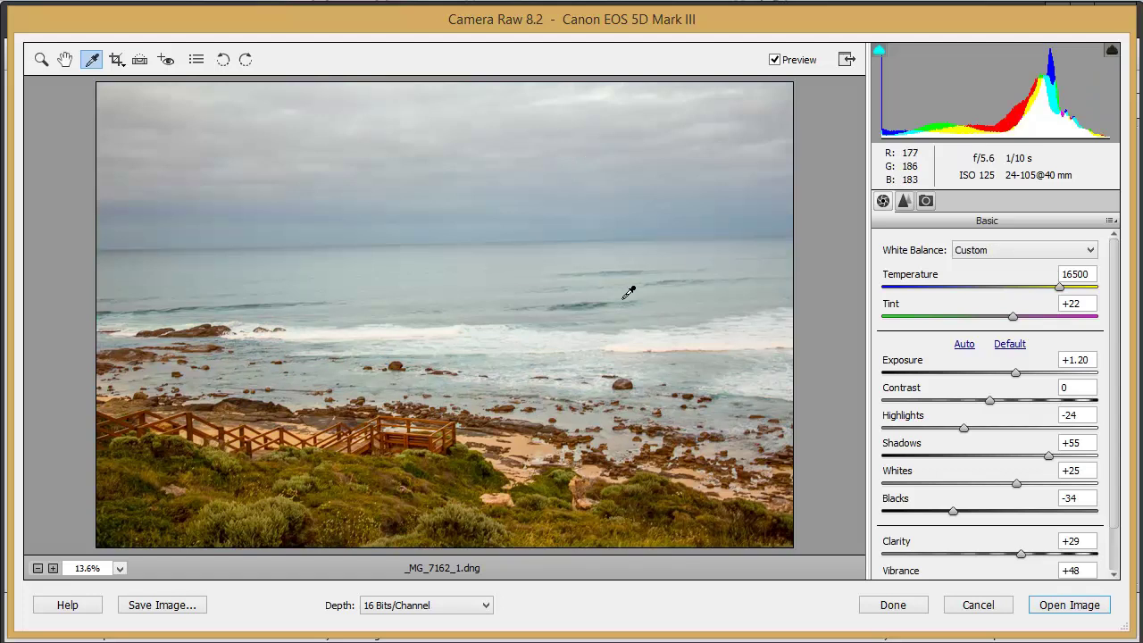
pyautogui.click(473, 267)
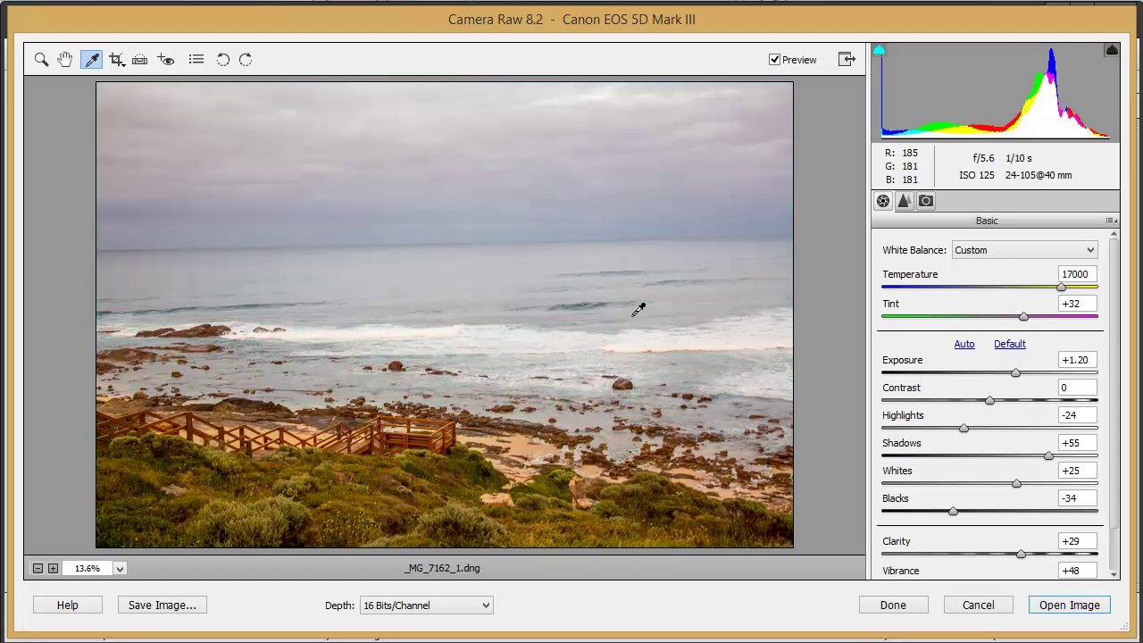
pyautogui.click(641, 152)
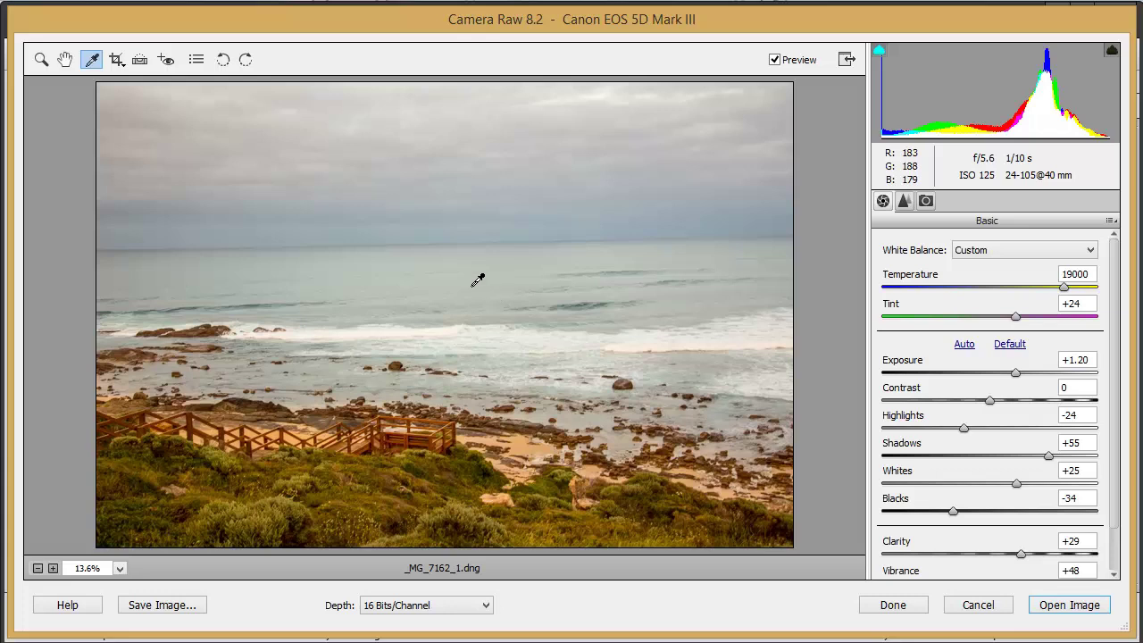
pyautogui.click(652, 288)
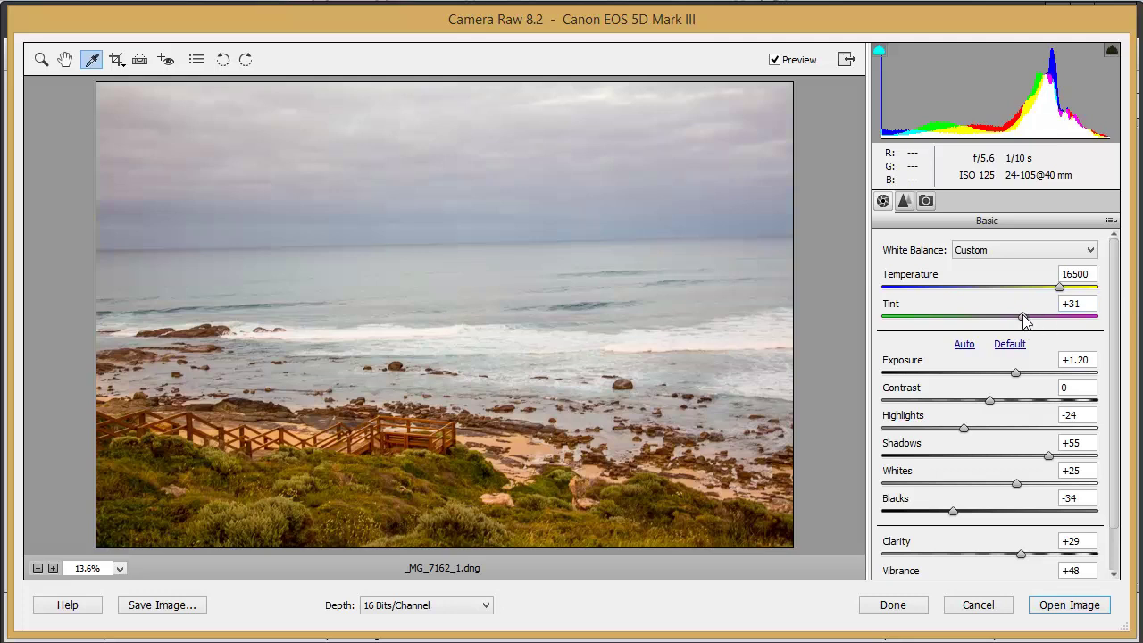
pyautogui.moveTo(1023, 316)
pyautogui.mouseDown()
pyautogui.moveTo(1010, 316)
pyautogui.moveTo(1025, 323)
pyautogui.moveTo(1014, 326)
pyautogui.mouseUp()
pyautogui.moveTo(1059, 287)
pyautogui.mouseDown()
pyautogui.moveTo(1086, 287)
pyautogui.moveTo(937, 293)
pyautogui.moveTo(1044, 298)
pyautogui.mouseUp()
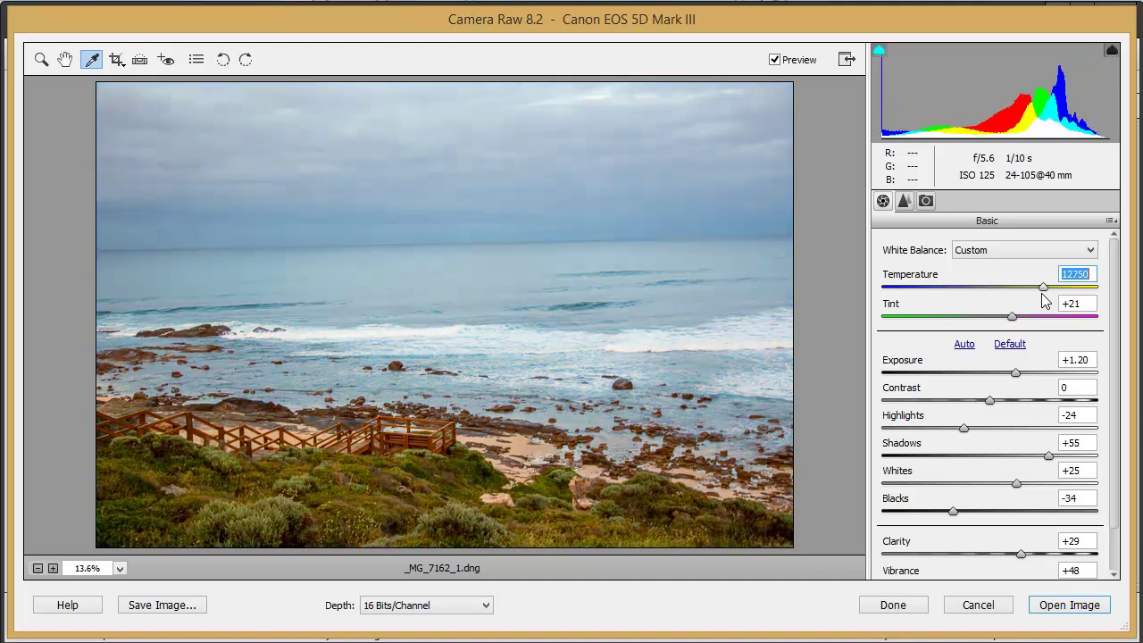
# Resample white balance from the sky and raise Vibrance to +78.
pyautogui.click(454, 130)
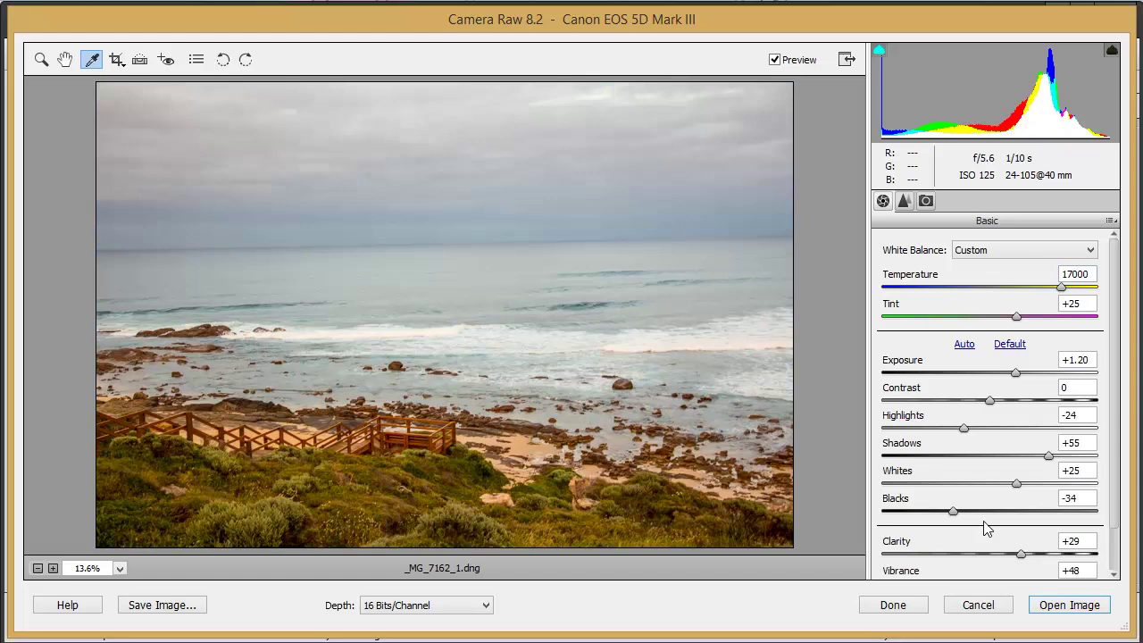
pyautogui.scroll(-2, 1117, 304)
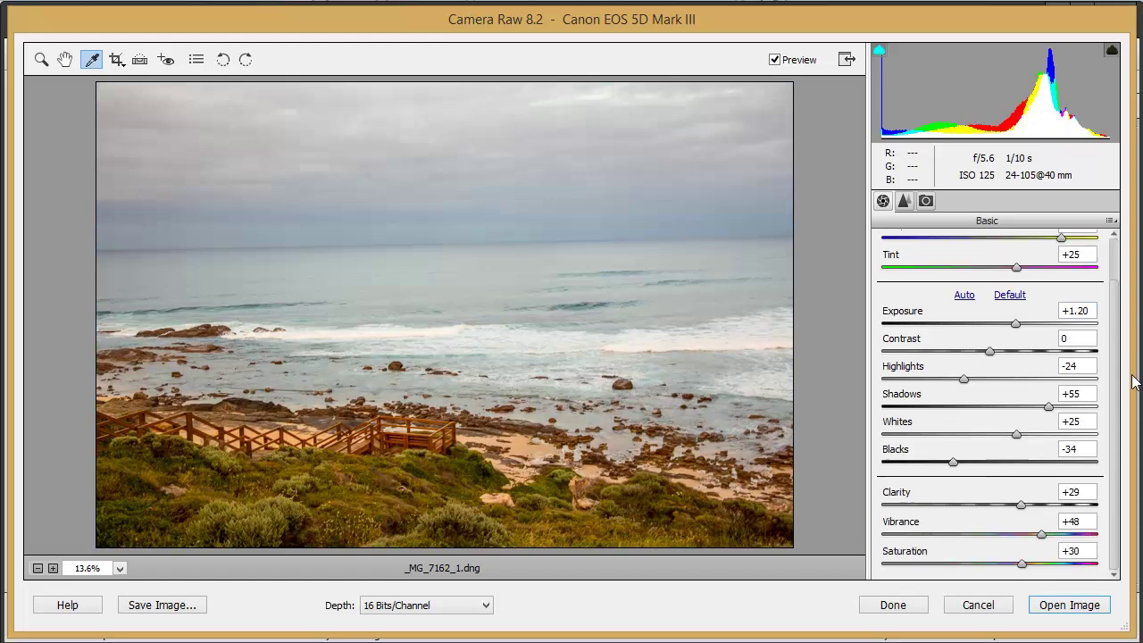
pyautogui.moveTo(1045, 535); pyautogui.dragTo(1077, 534)
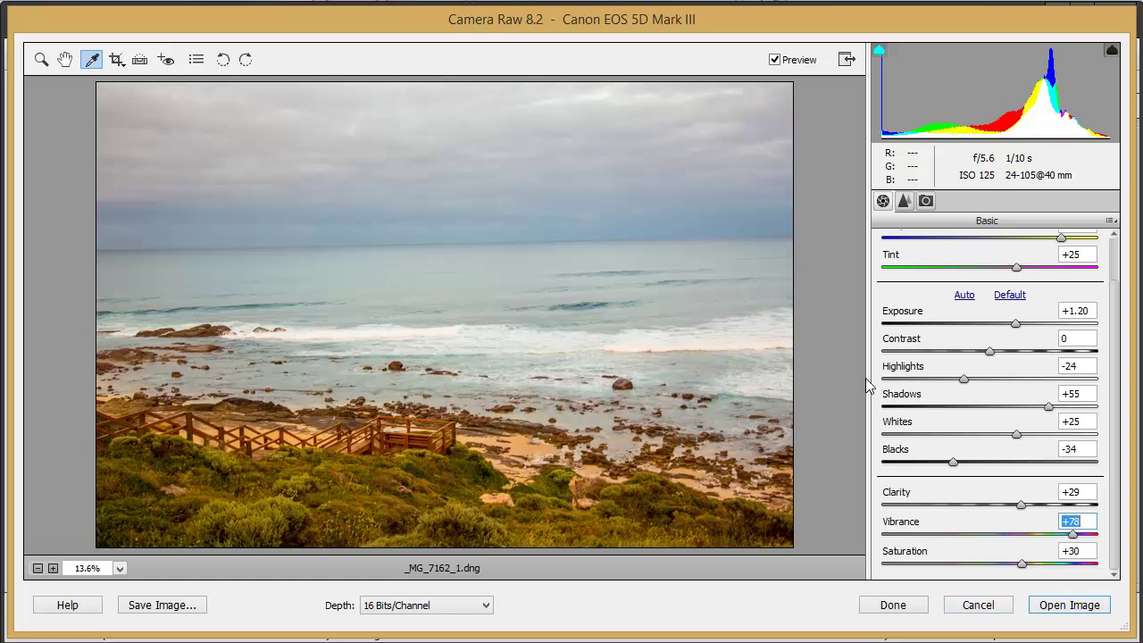
# In the Detail tab, zoom the preview into the boardwalk.
pyautogui.click(904, 202)
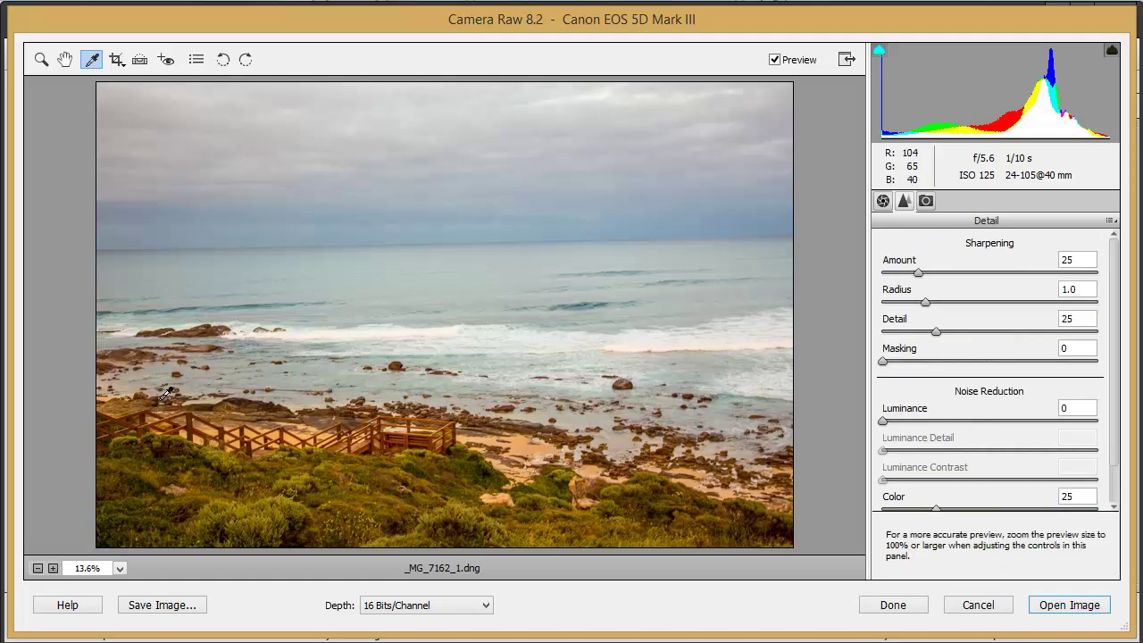
pyautogui.click(41, 59)
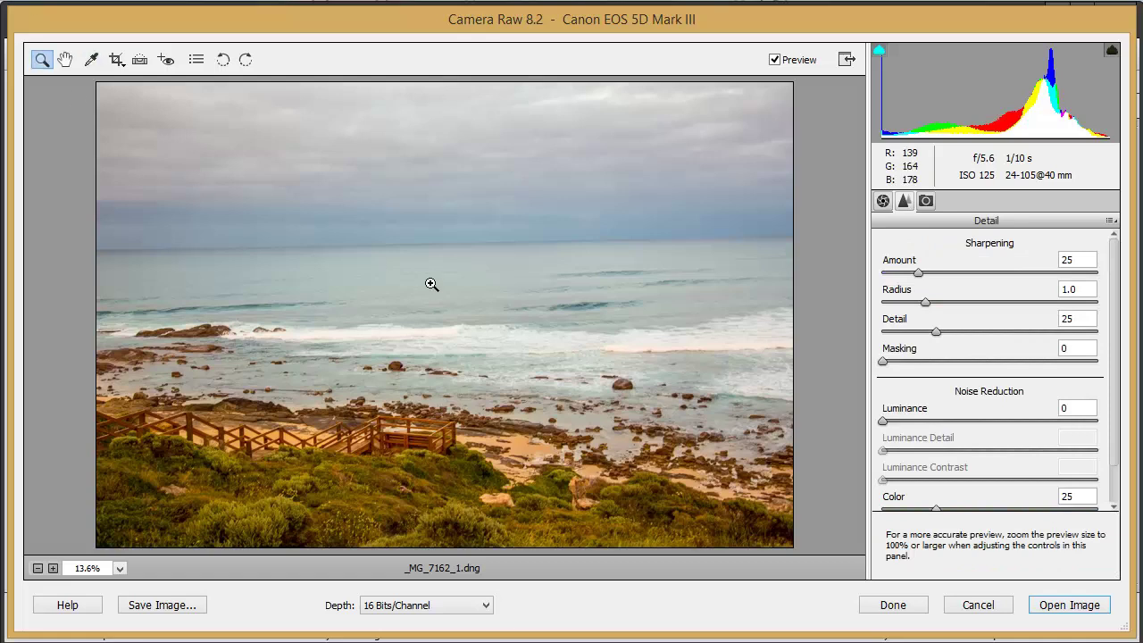
pyautogui.click(365, 440)
pyautogui.click(420, 364)
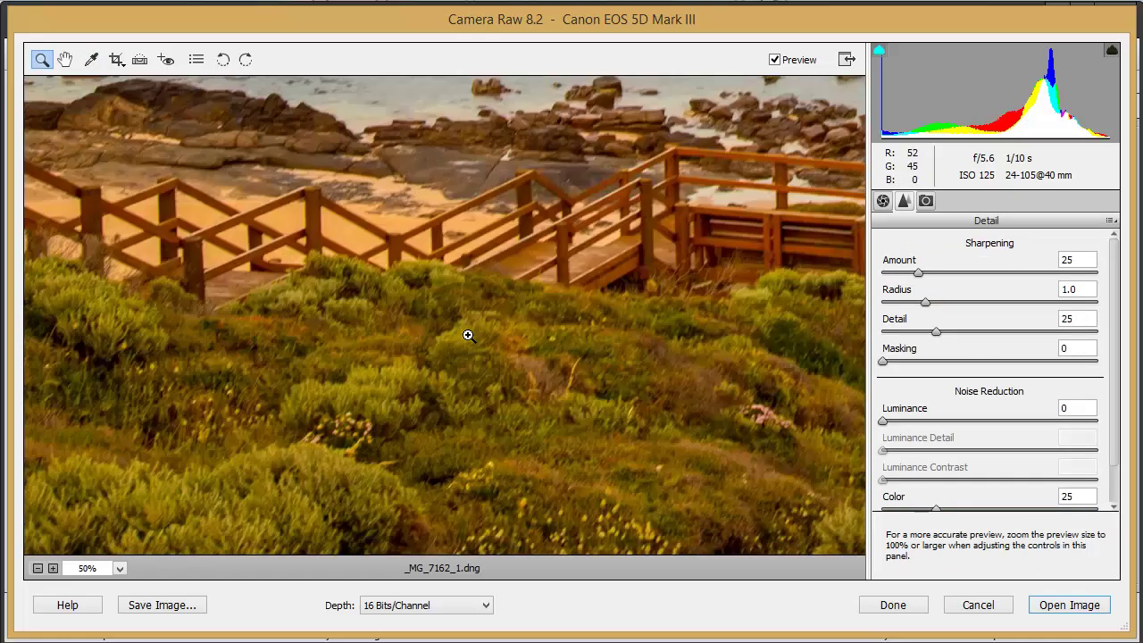
pyautogui.click(539, 223)
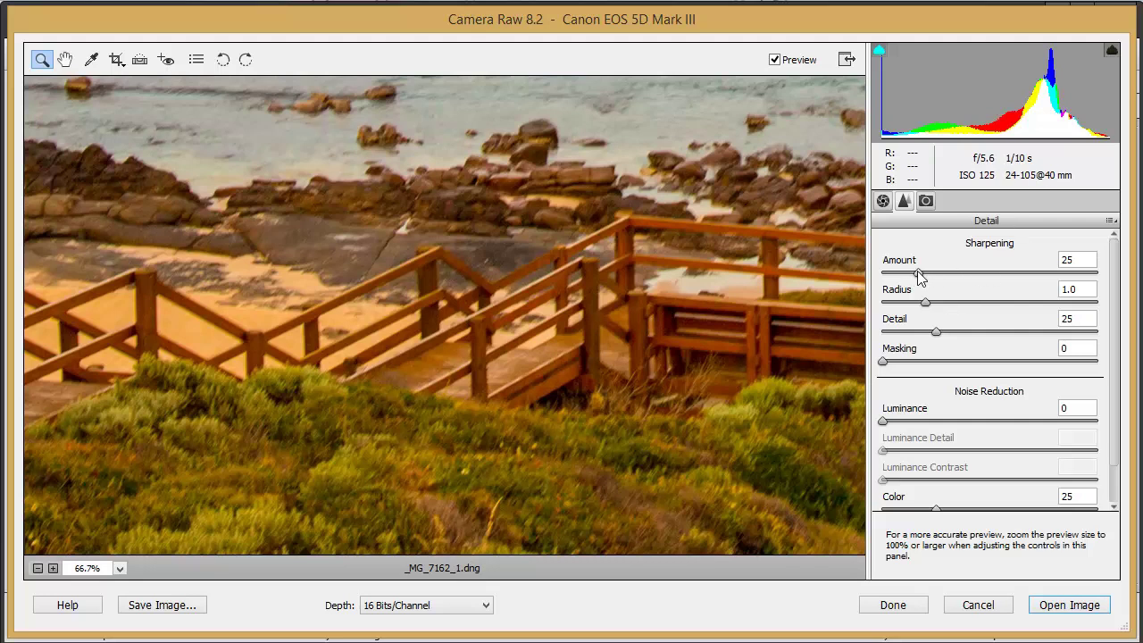
# Raise Sharpening Amount to 111 and fit the whole photo in view.
pyautogui.moveTo(917, 269); pyautogui.dragTo(1005, 273)
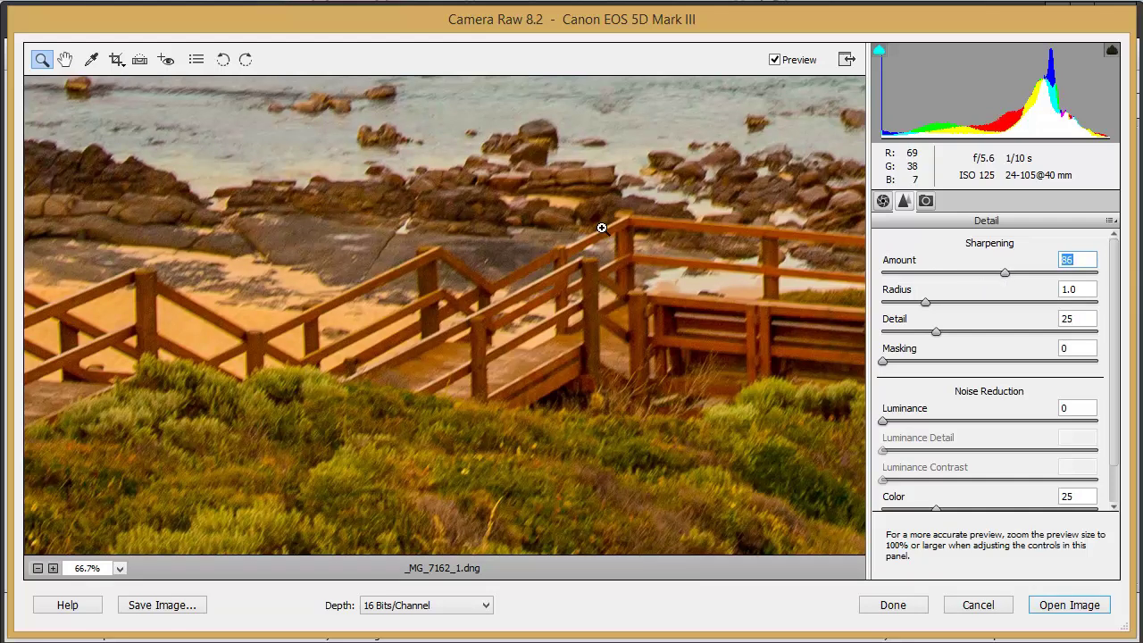
pyautogui.moveTo(1002, 274); pyautogui.dragTo(1024, 276)
pyautogui.moveTo(1029, 271); pyautogui.dragTo(1042, 271)
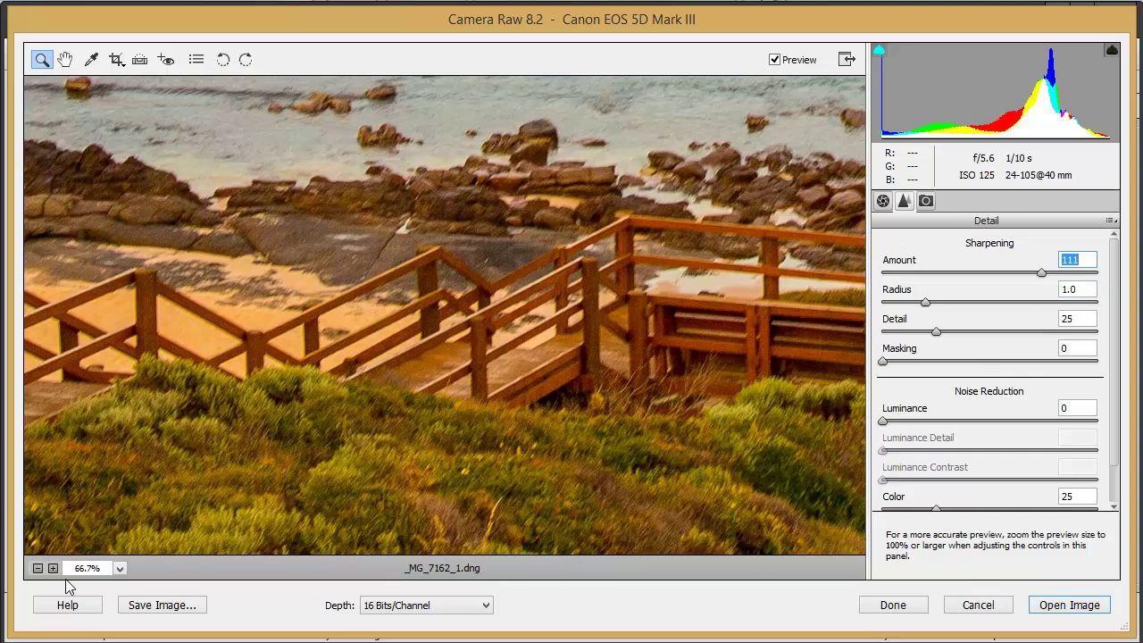
pyautogui.click(120, 569)
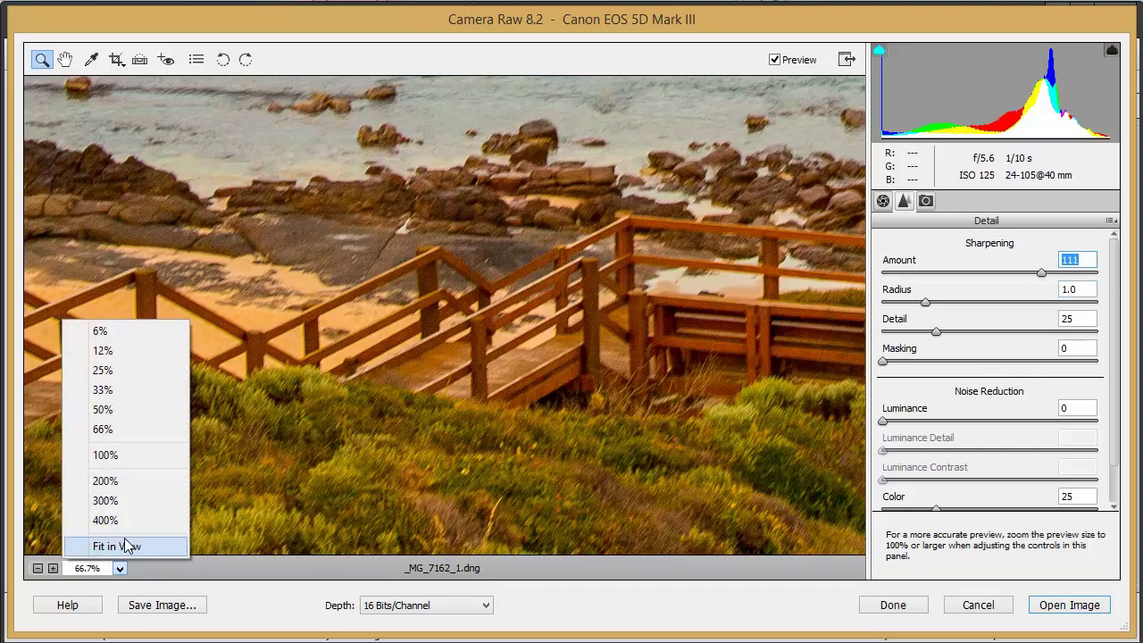
pyautogui.click(126, 547)
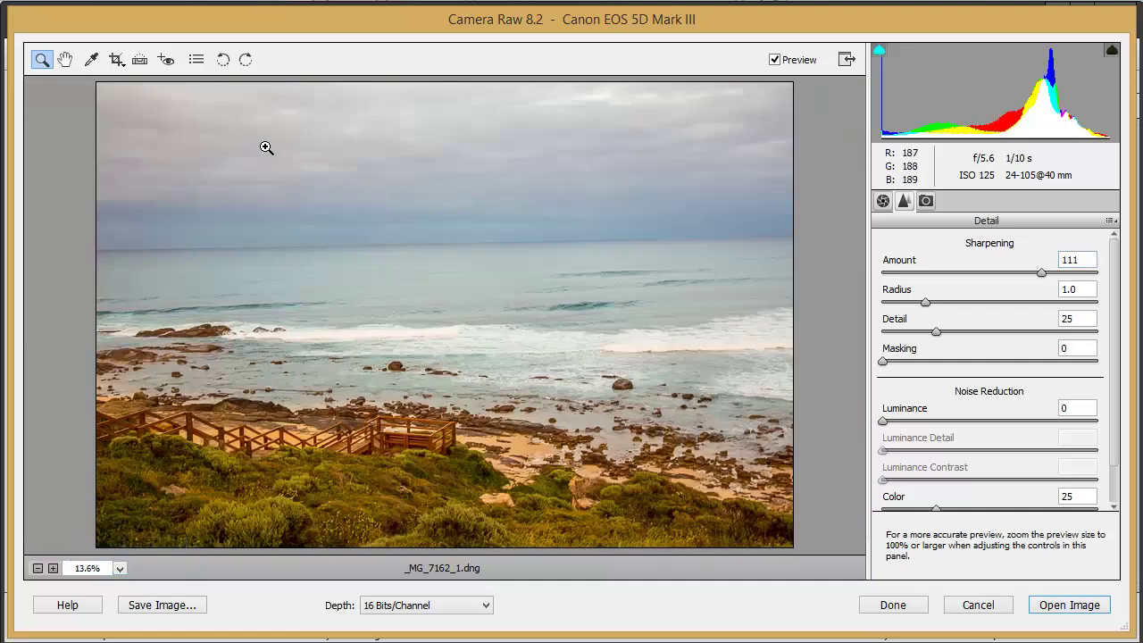
# Zoom into the horizon and set sharpening Amount 89, Radius 2.0 and Detail 47.
pyautogui.moveTo(207, 117); pyautogui.dragTo(676, 375)
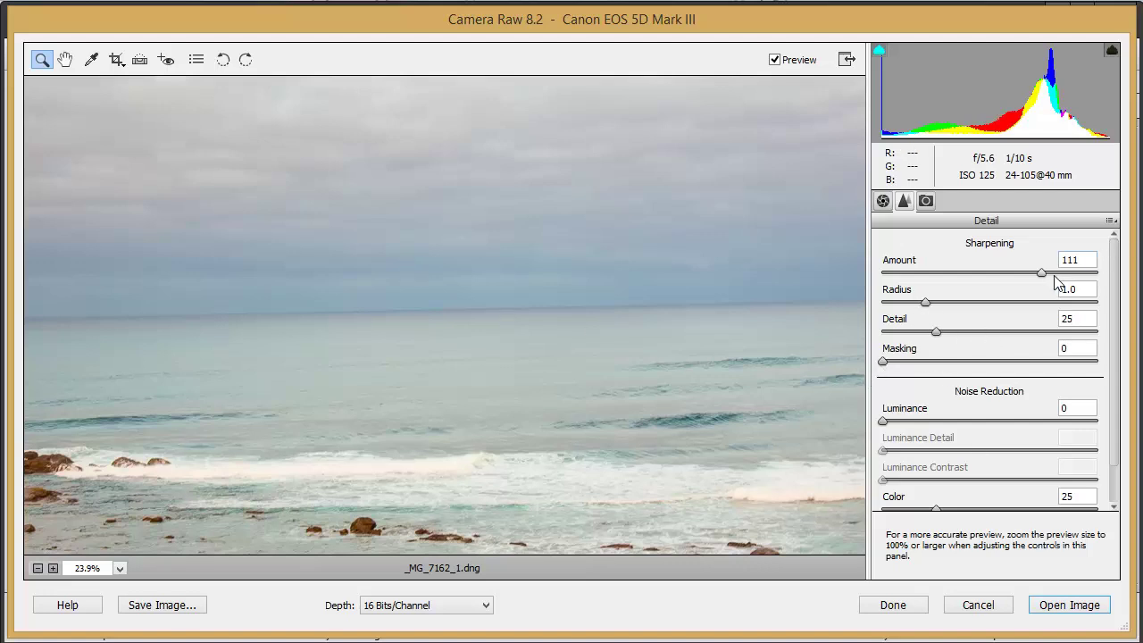
pyautogui.moveTo(1045, 273); pyautogui.dragTo(1028, 269)
pyautogui.moveTo(1015, 270); pyautogui.dragTo(1014, 270)
pyautogui.moveTo(928, 305); pyautogui.dragTo(1013, 312)
pyautogui.moveTo(937, 332); pyautogui.dragTo(983, 329)
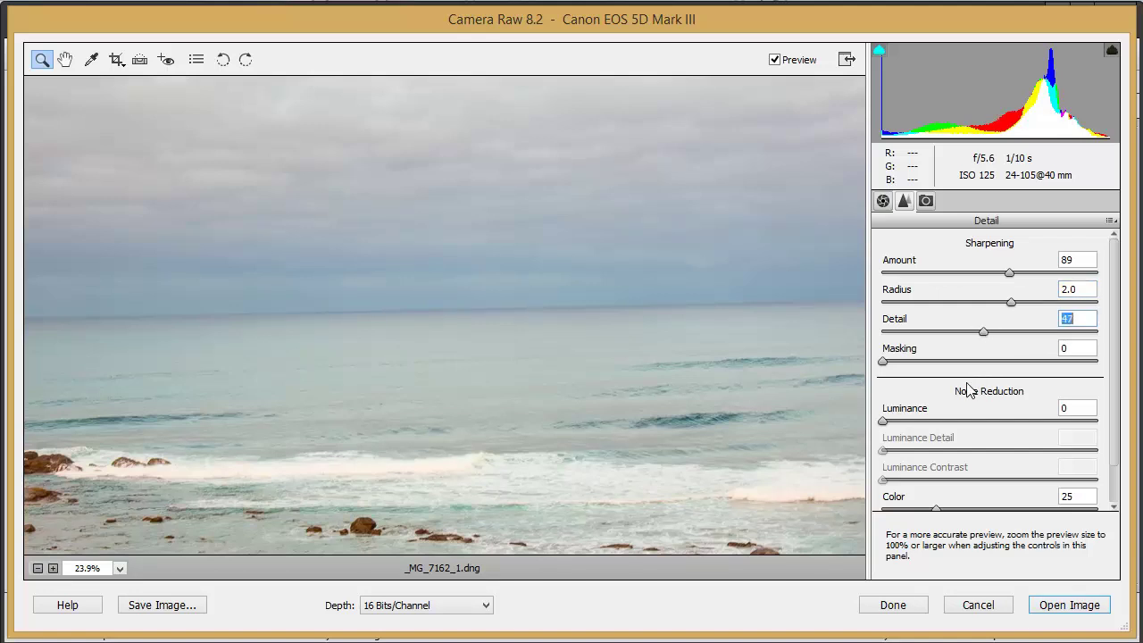
# Set sharpening Masking to 28 while previewing the edge mask.
pyautogui.click(883, 364)
pyautogui.moveTo(883, 362); pyautogui.dragTo(873, 366)
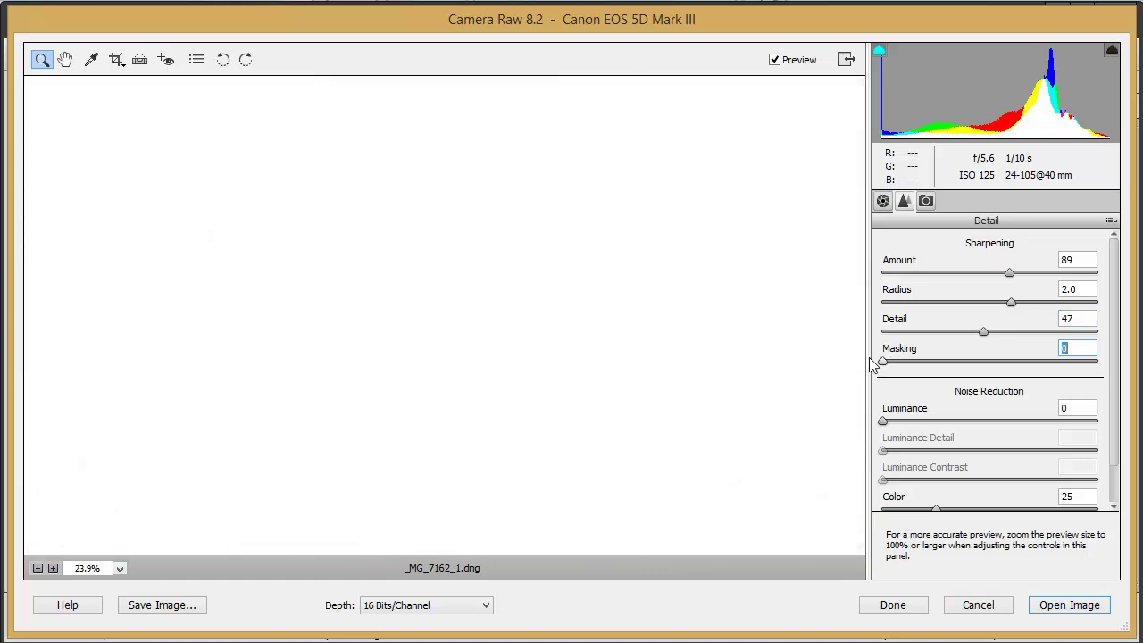
pyautogui.moveTo(882, 363); pyautogui.dragTo(945, 362)
# Raise Masking from 28 to 93 in the edge-mask view, check the boardwalk close up, then fit the photo in view.
pyautogui.click(120, 567)
pyautogui.click(144, 549)
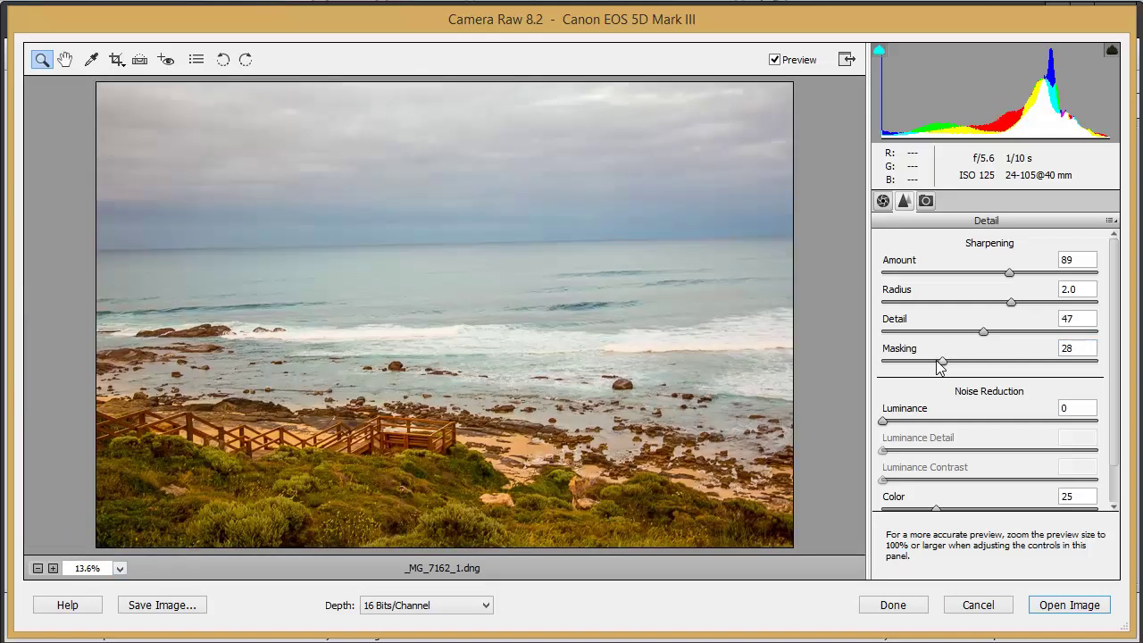
pyautogui.moveTo(938, 363); pyautogui.dragTo(1084, 364)
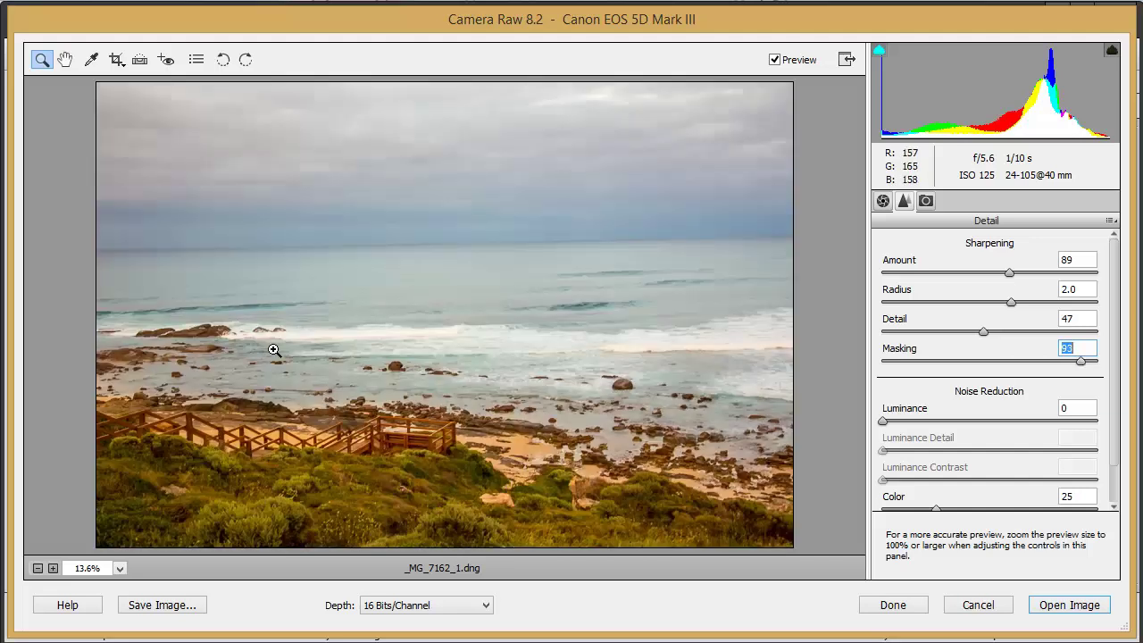
pyautogui.moveTo(275, 375); pyautogui.dragTo(538, 517)
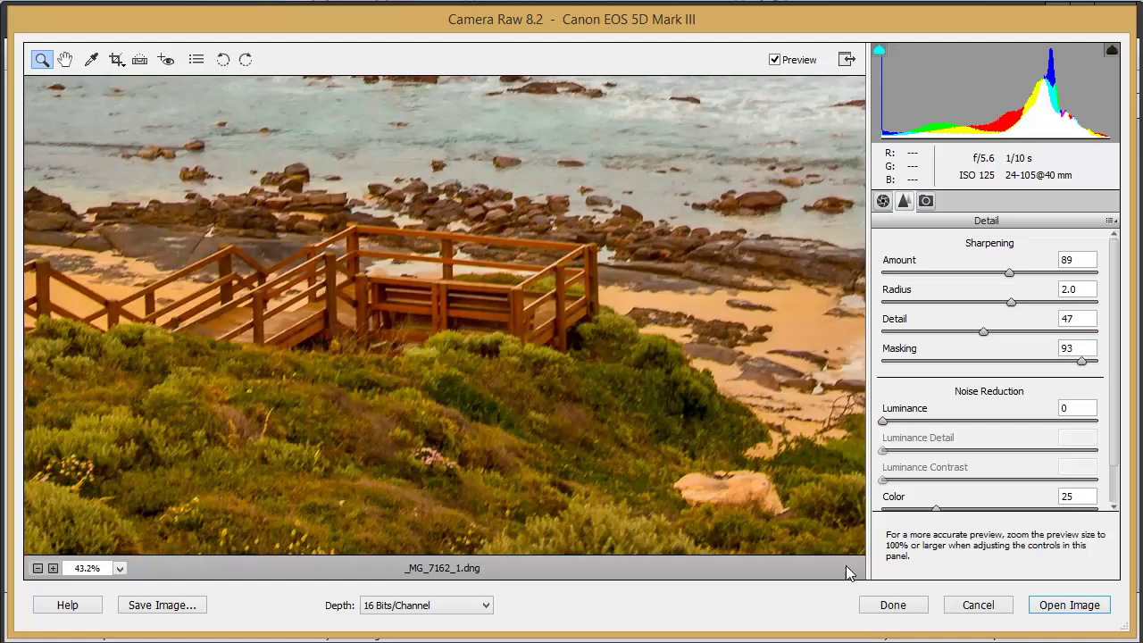
pyautogui.click(121, 570)
pyautogui.click(120, 545)
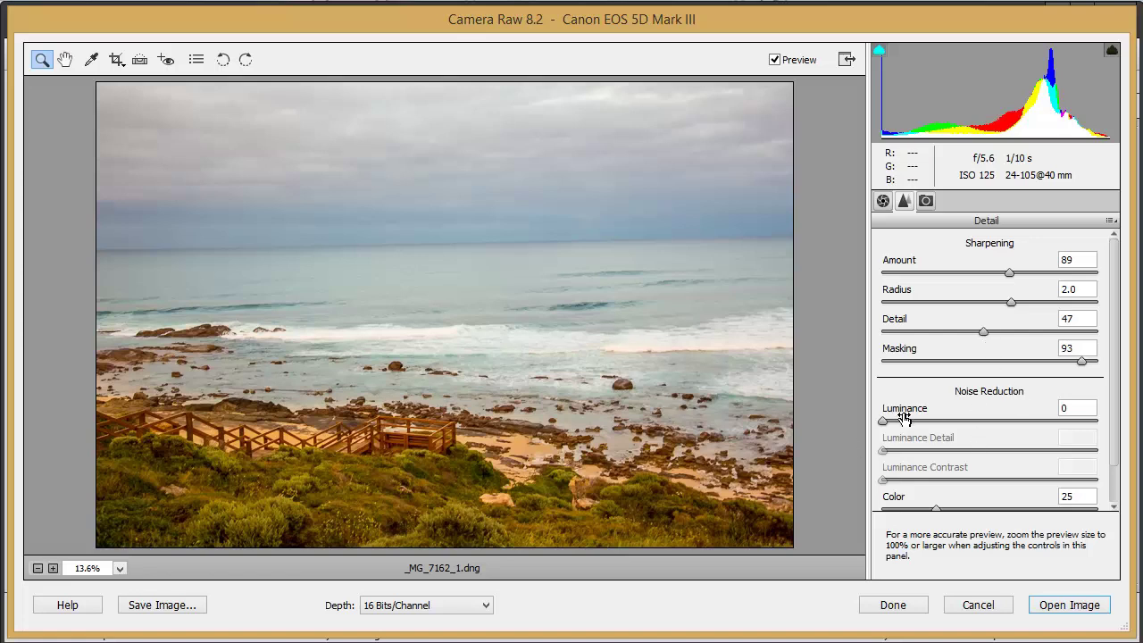
# Set Luminance noise reduction to 45 and go back to the Basic panel.
pyautogui.moveTo(882, 419); pyautogui.dragTo(950, 427)
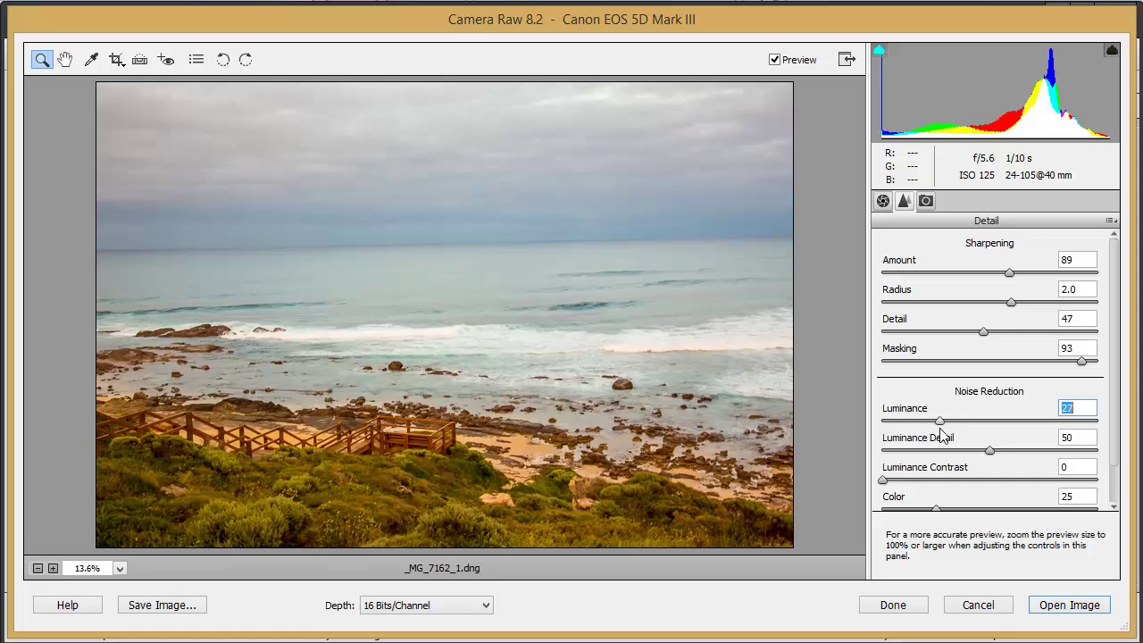
pyautogui.moveTo(973, 422); pyautogui.dragTo(980, 422)
pyautogui.click(883, 202)
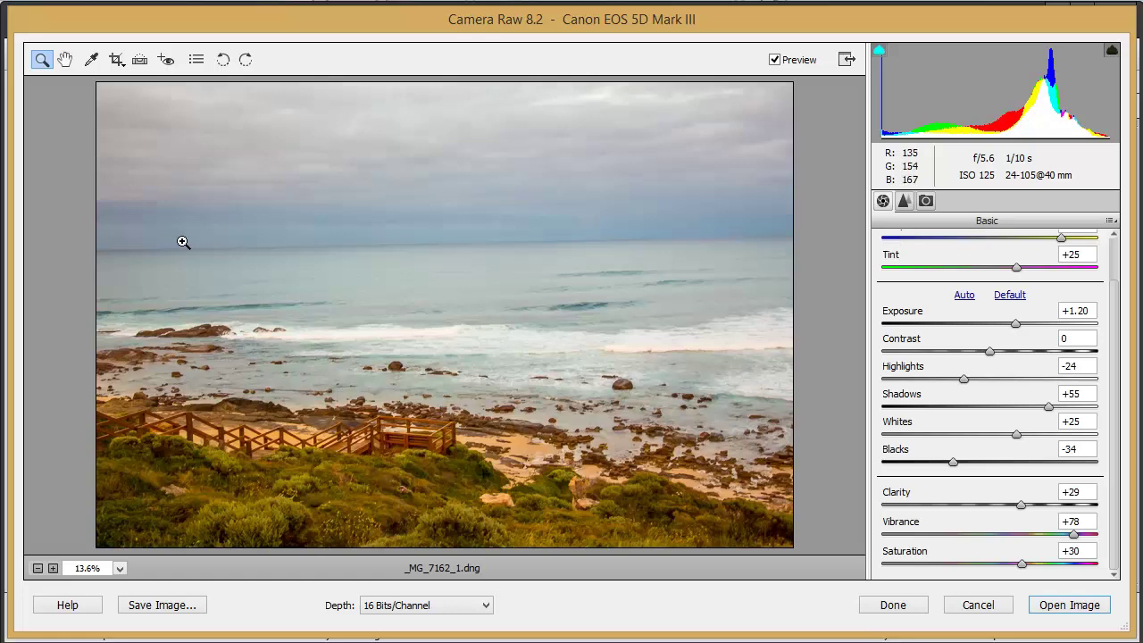
# Level the horizon with the Straighten tool and apply the resulting crop.
pyautogui.click(136, 63)
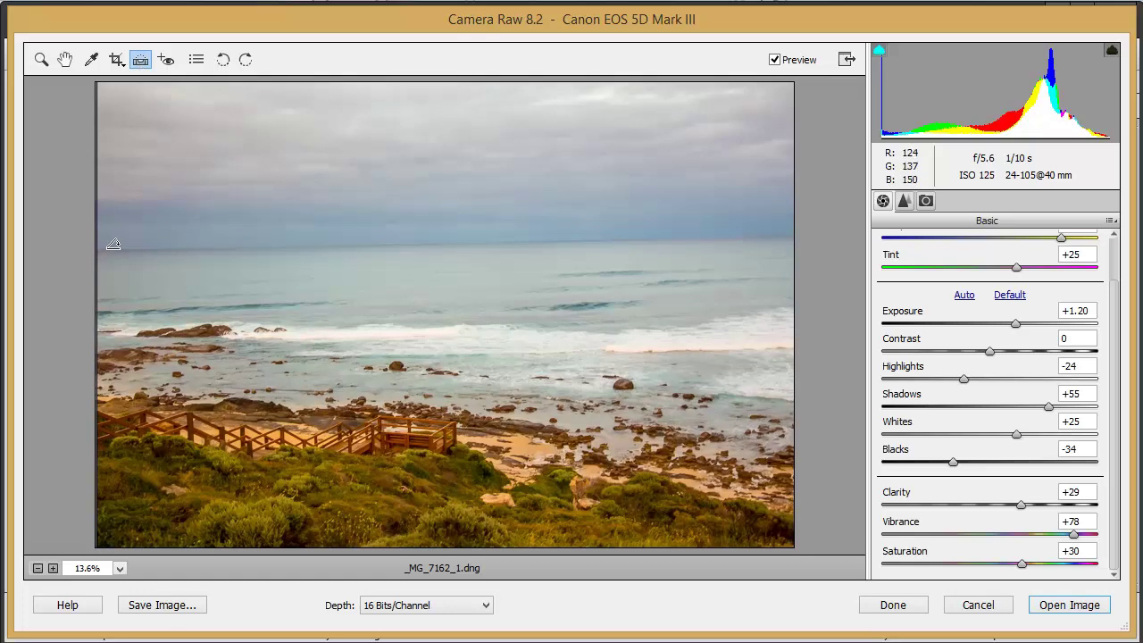
pyautogui.moveTo(113, 246); pyautogui.dragTo(773, 233)
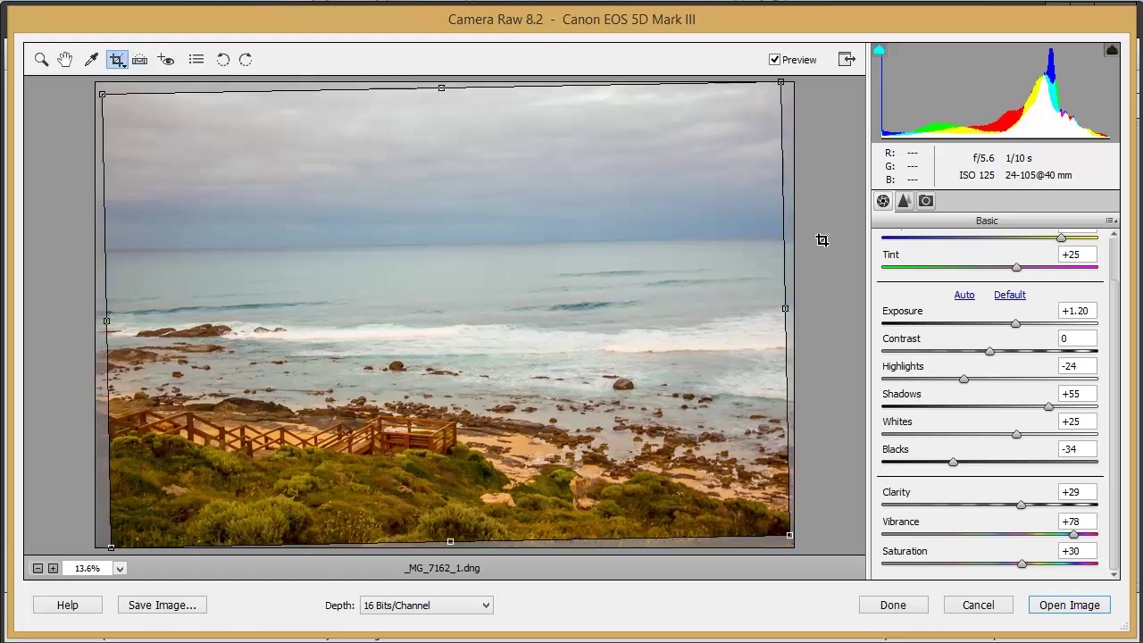
pyautogui.press('z')
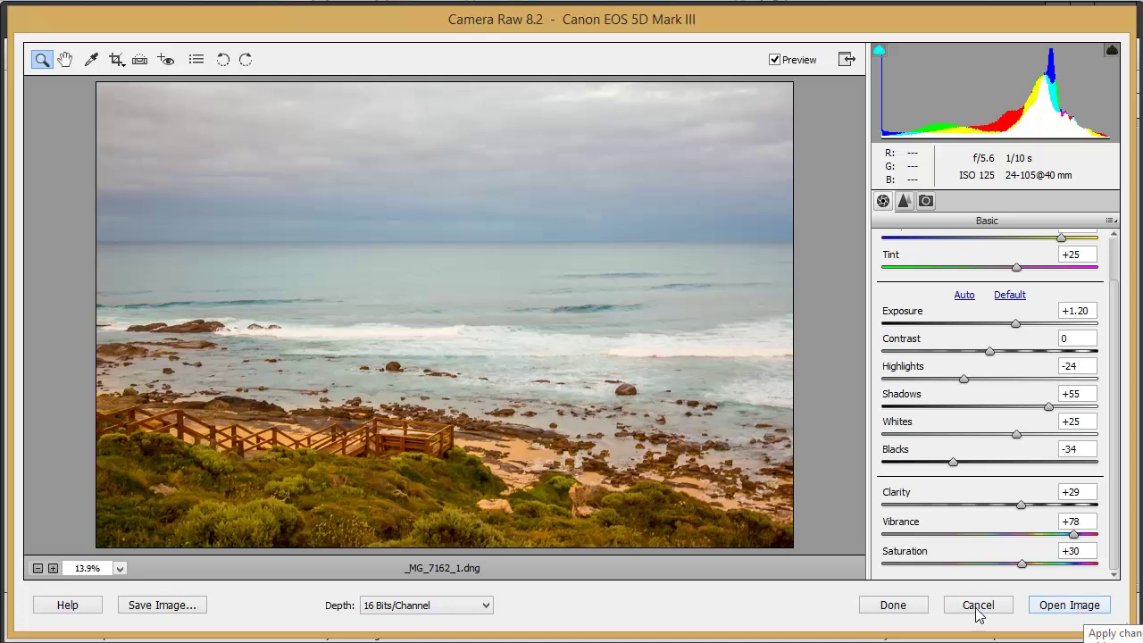
# Set Depth to 8 Bits/Channel and open the seascape in the Elements editor.
pyautogui.click(487, 606)
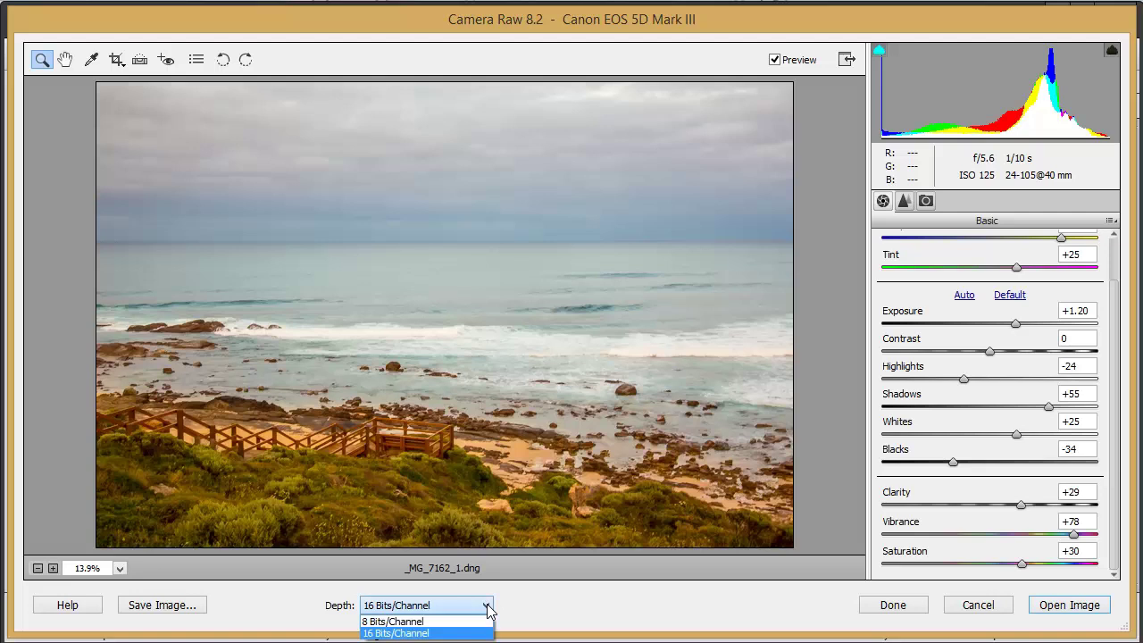
pyautogui.click(377, 622)
pyautogui.click(1084, 607)
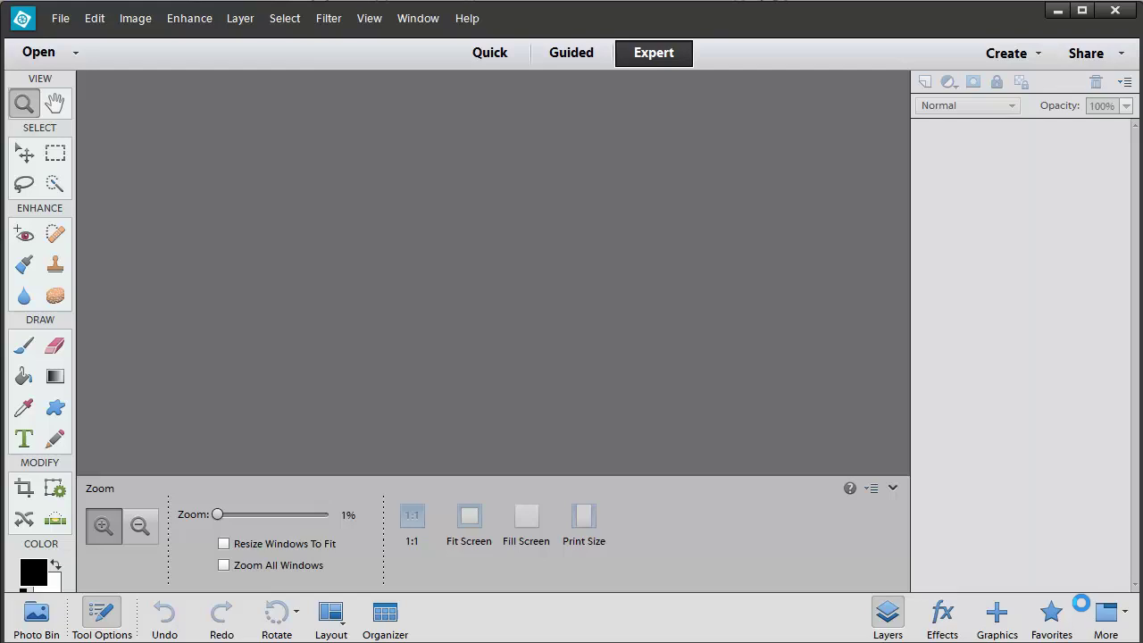